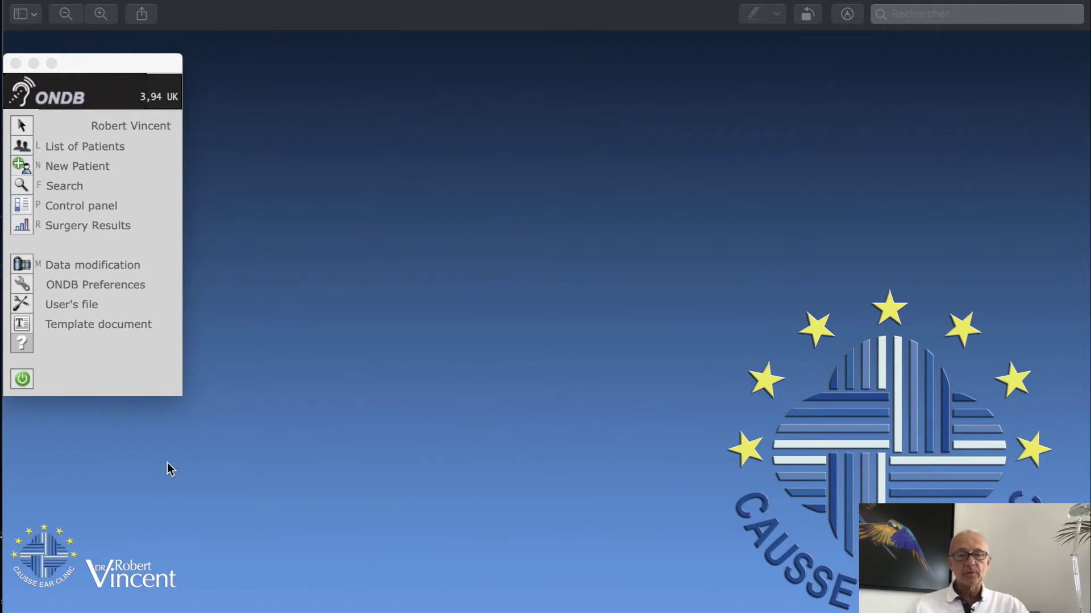
Search for the demo patient by name and first name, and open the first matching patient file.
left_click(22, 189)
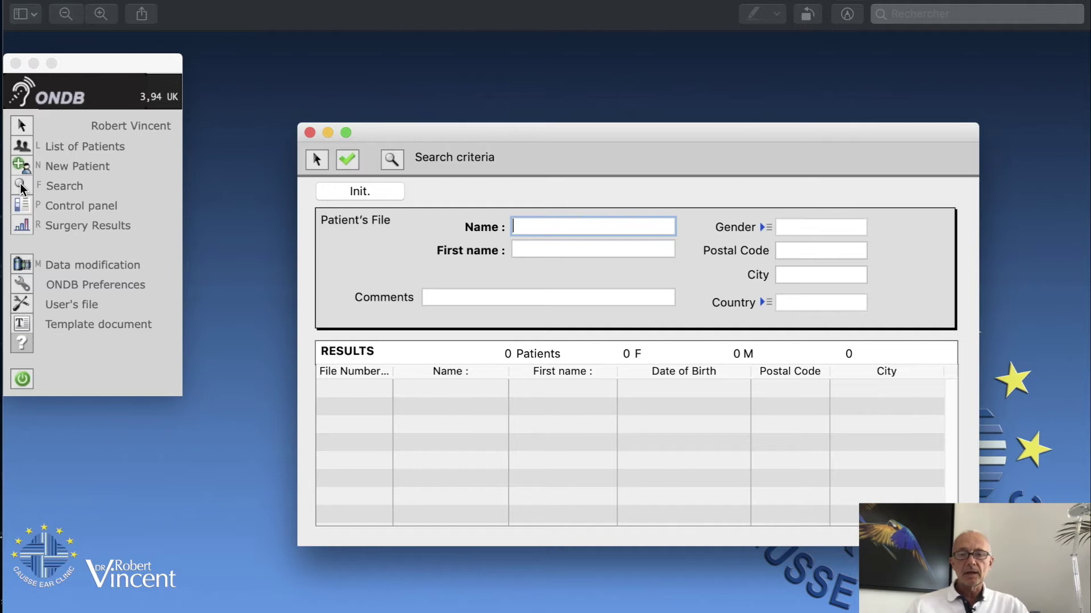
type("DEMO")
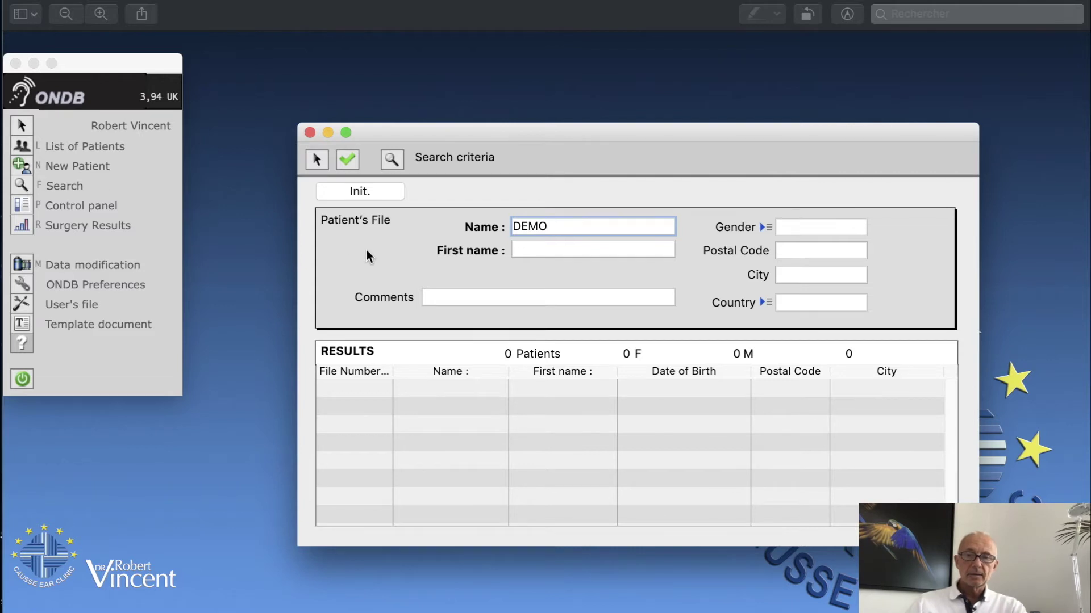
left_click(531, 247)
type("Ondb")
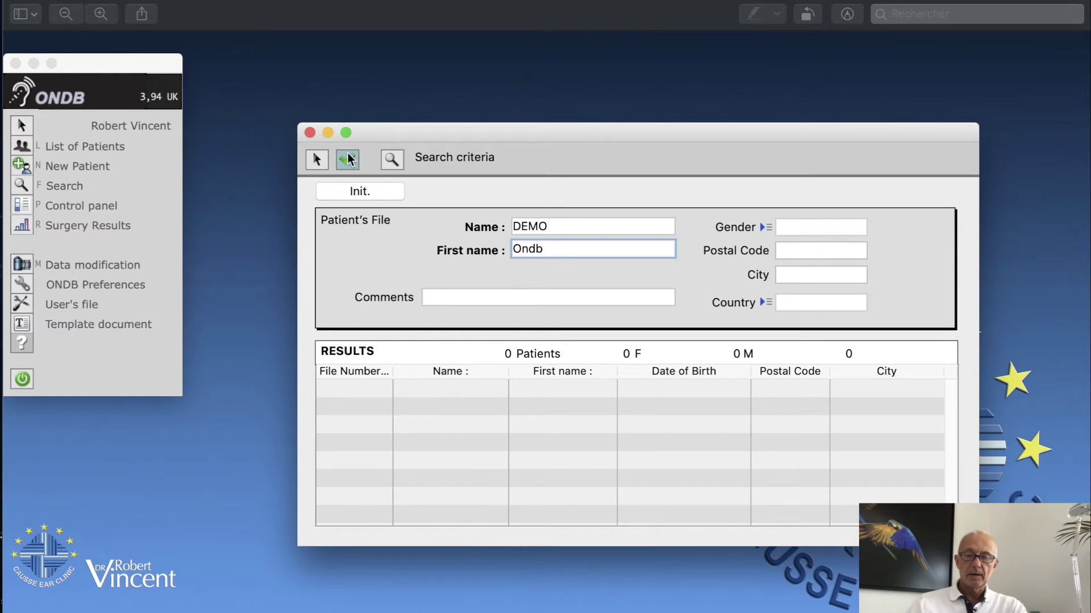
left_click(348, 153)
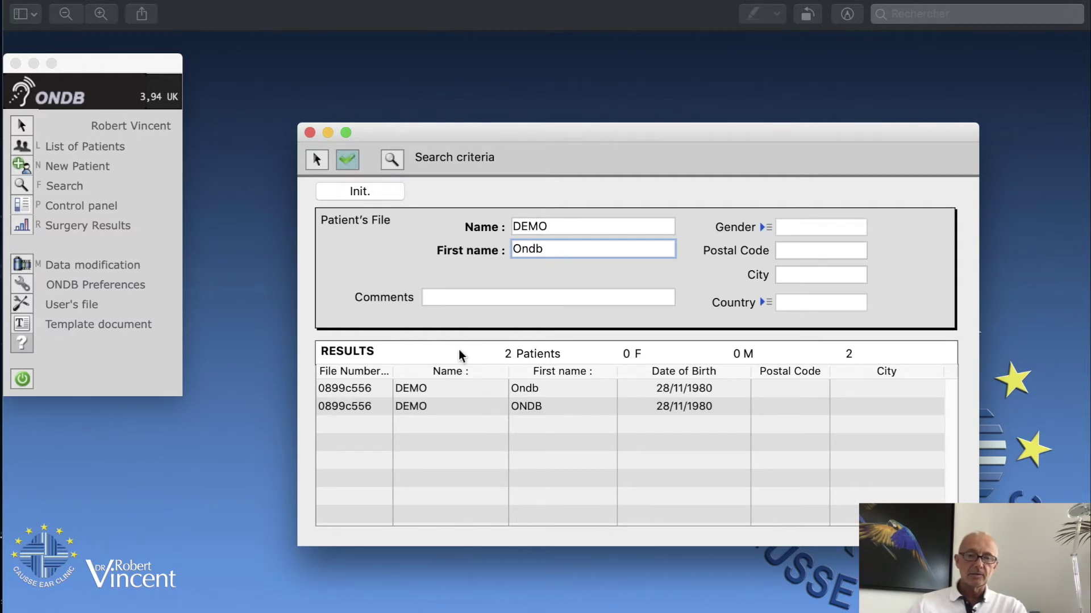
double_click(553, 387)
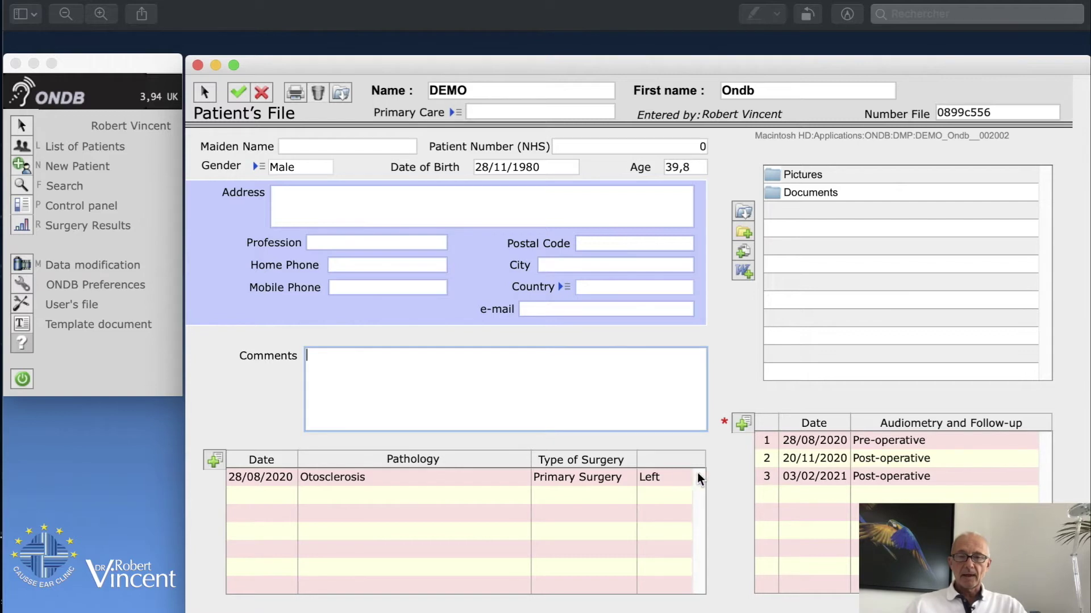
Review the Surgery and Ossiculoplasty sections of the left-ear otosclerosis record dated 28/08/2020, and return to the patient file.
double_click(586, 476)
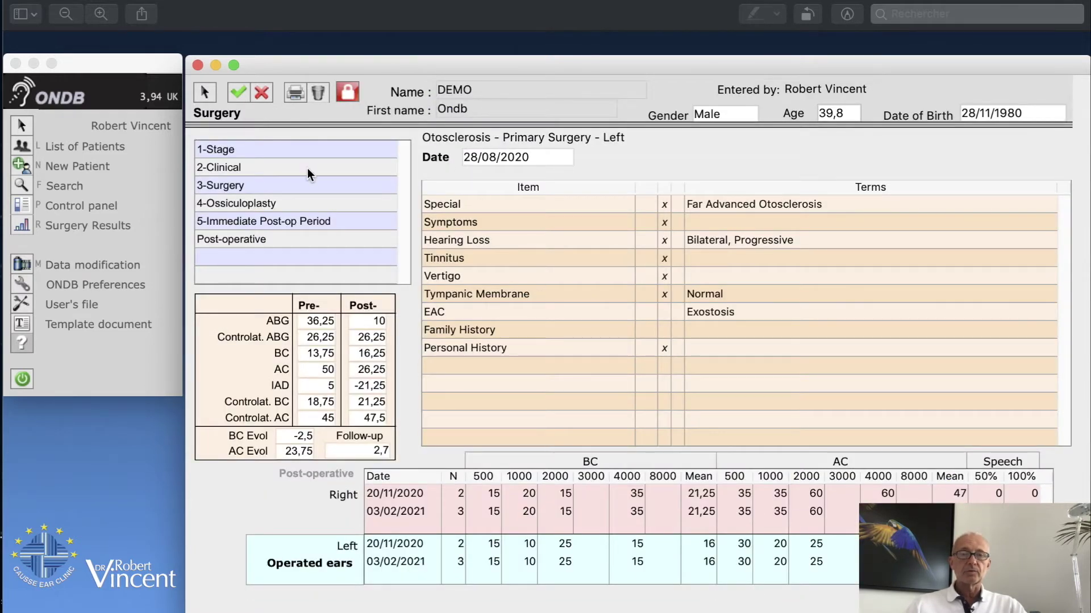
left_click(261, 186)
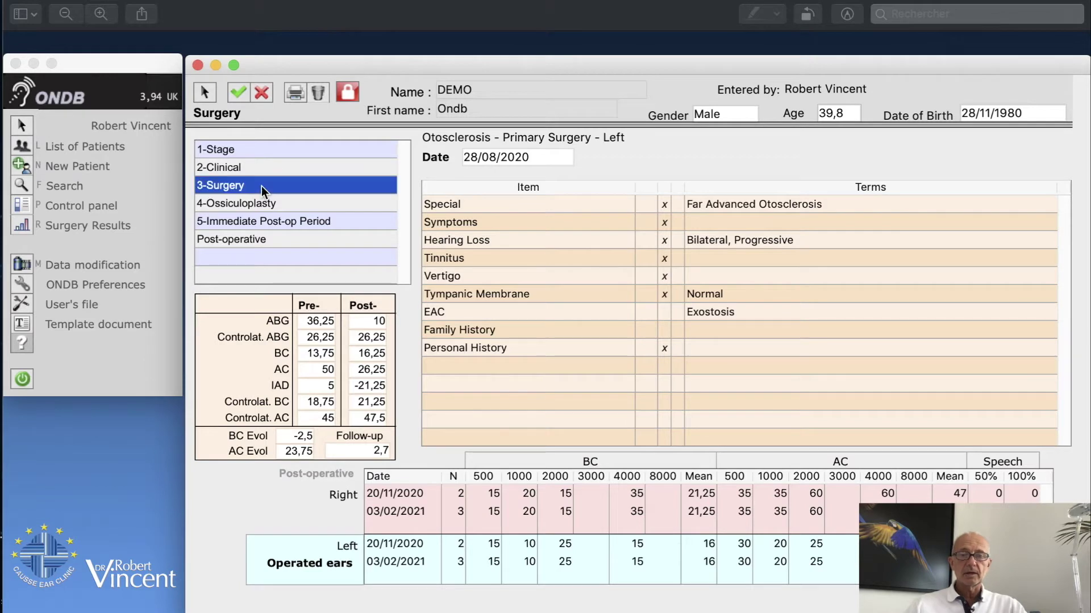
left_click(286, 204)
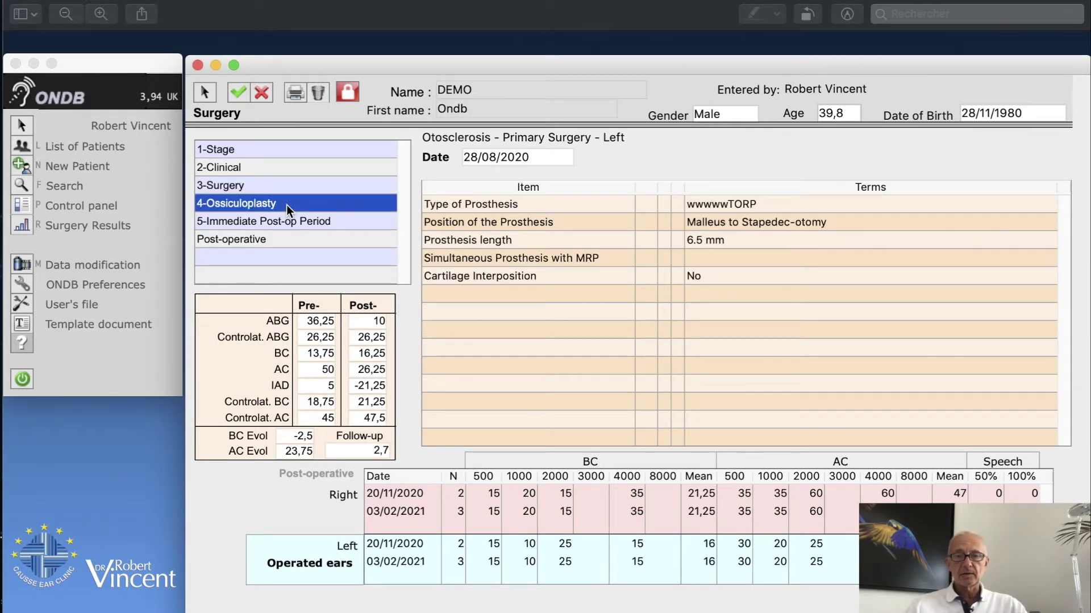
left_click(236, 93)
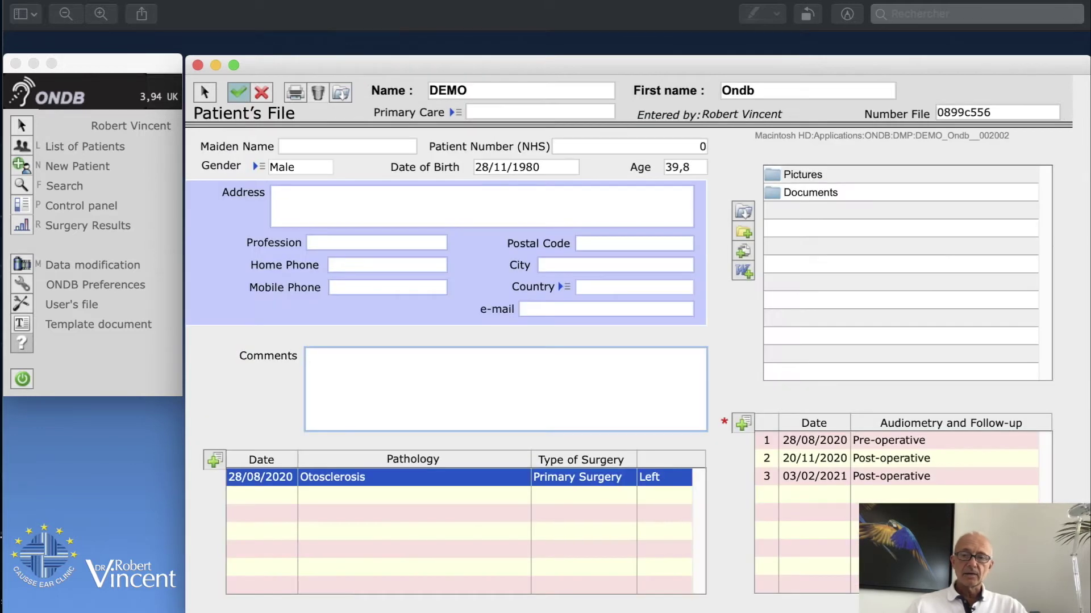
View the pre-operative audiogram of 28/08/2020 and the post-operative one of 03/02/2021, and return to the patient file.
double_click(884, 441)
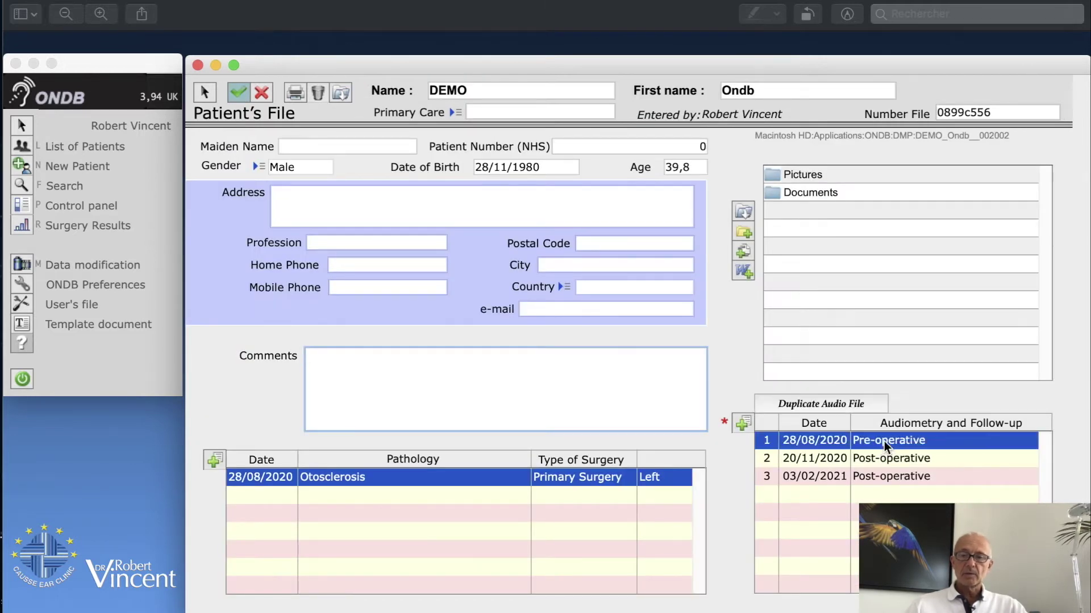
left_click(234, 89)
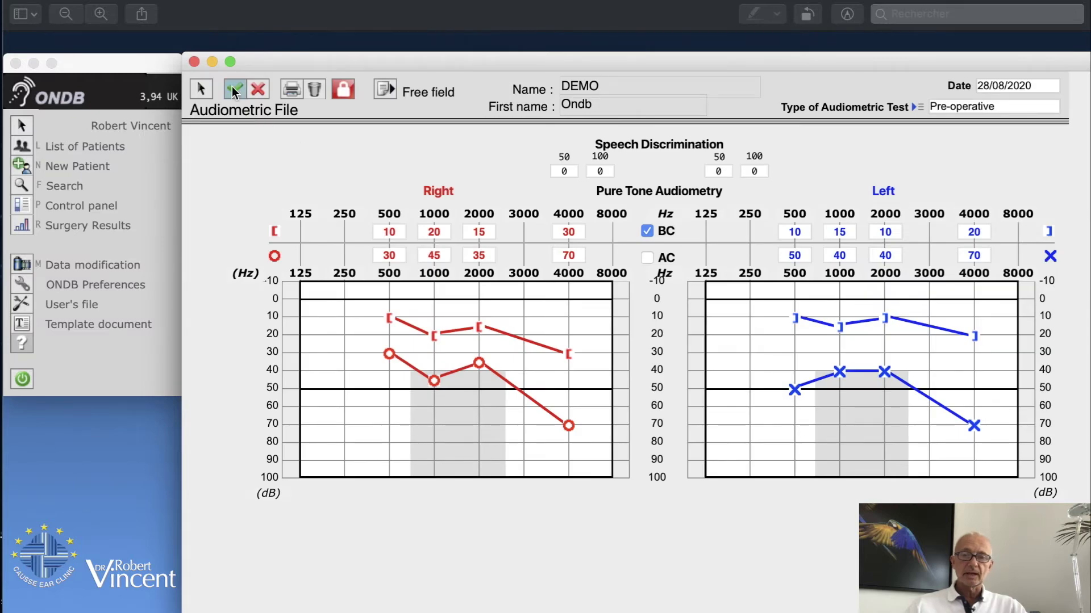
double_click(855, 480)
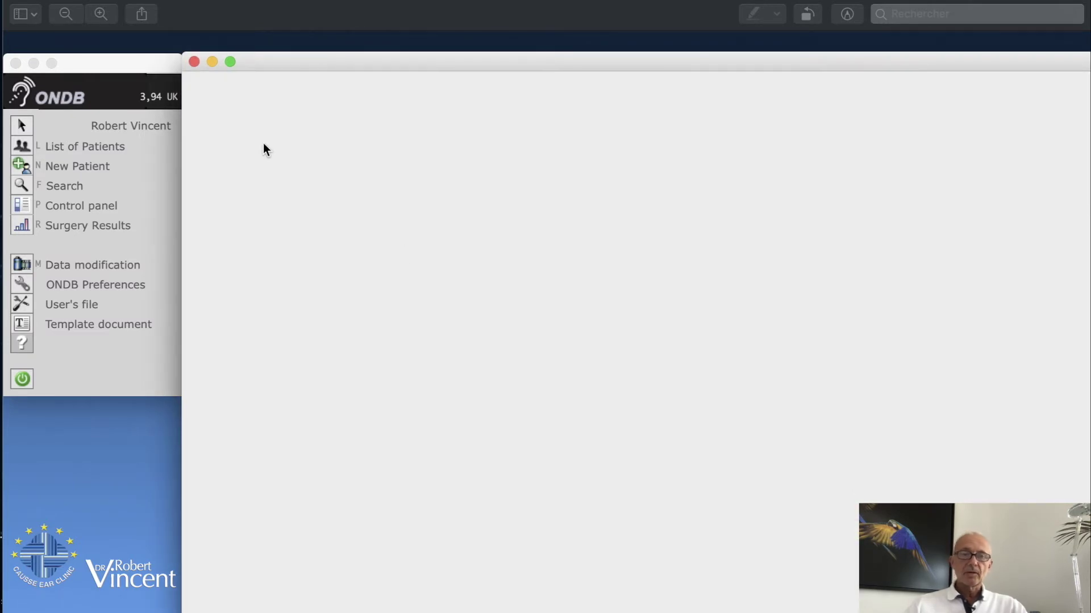
left_click(237, 93)
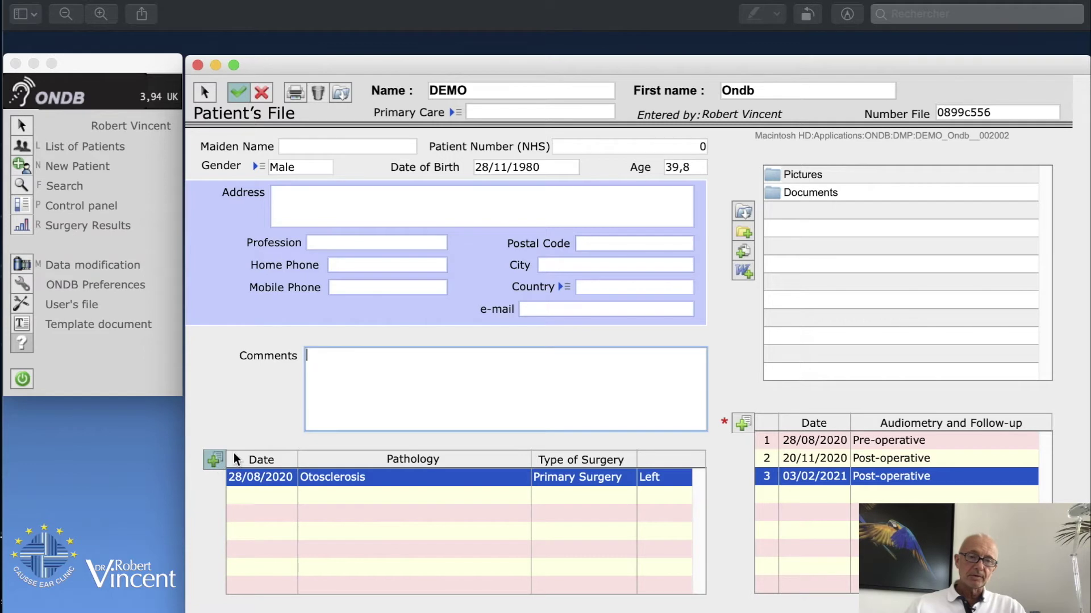
Add a new surgery record to the patient file for Otosclerosis, Primary Surgery, on the right ear.
left_click(213, 462)
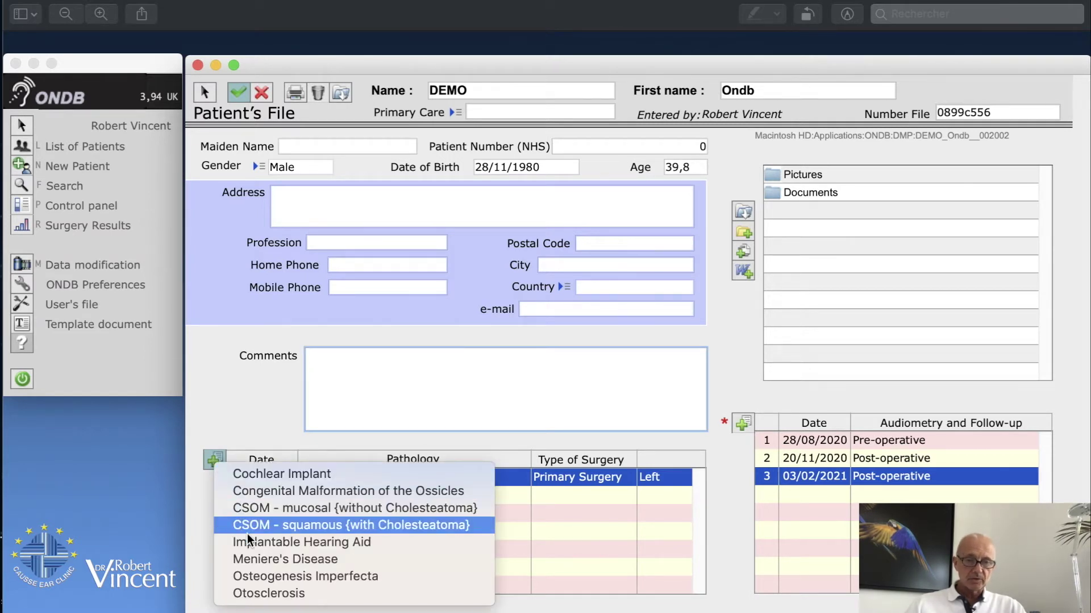
left_click(266, 593)
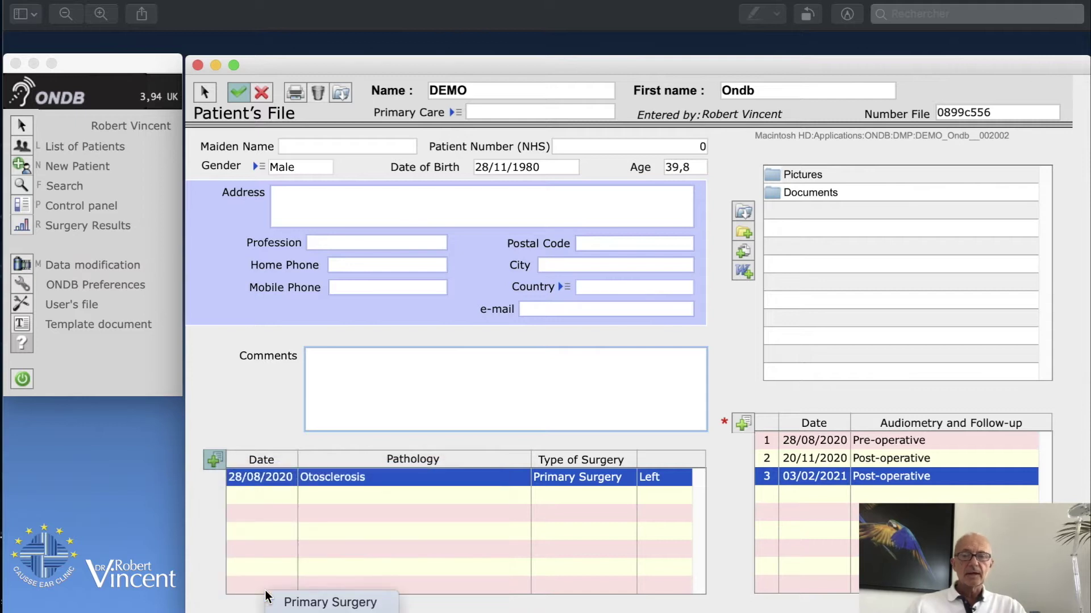
left_click(307, 604)
left_click(318, 608)
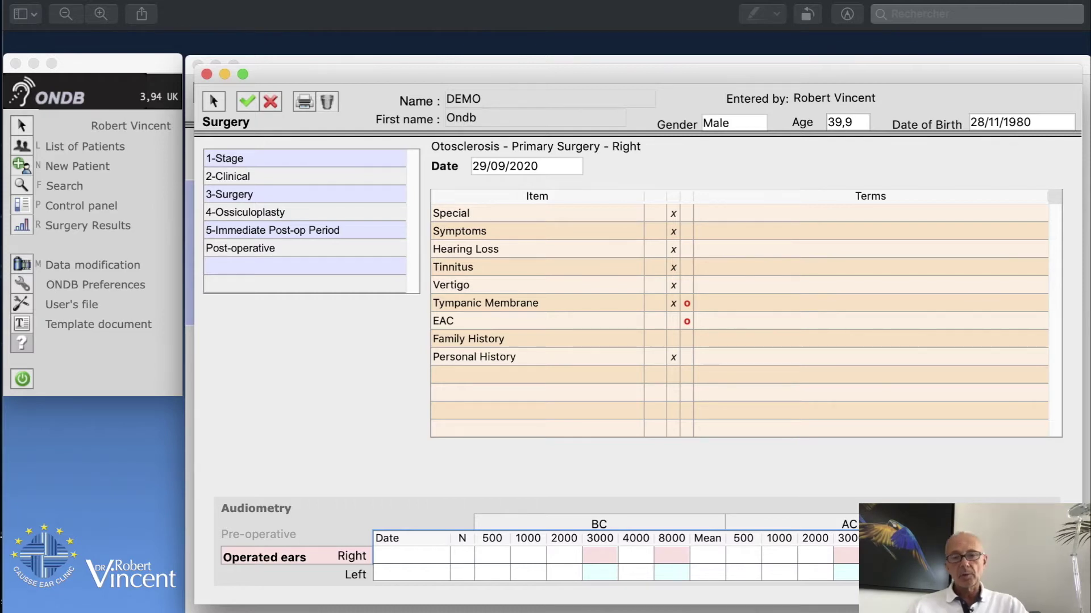
Record the hearing loss as Bilateral, Progressive and the tympanic membrane as Normal in the new surgery record.
double_click(589, 250)
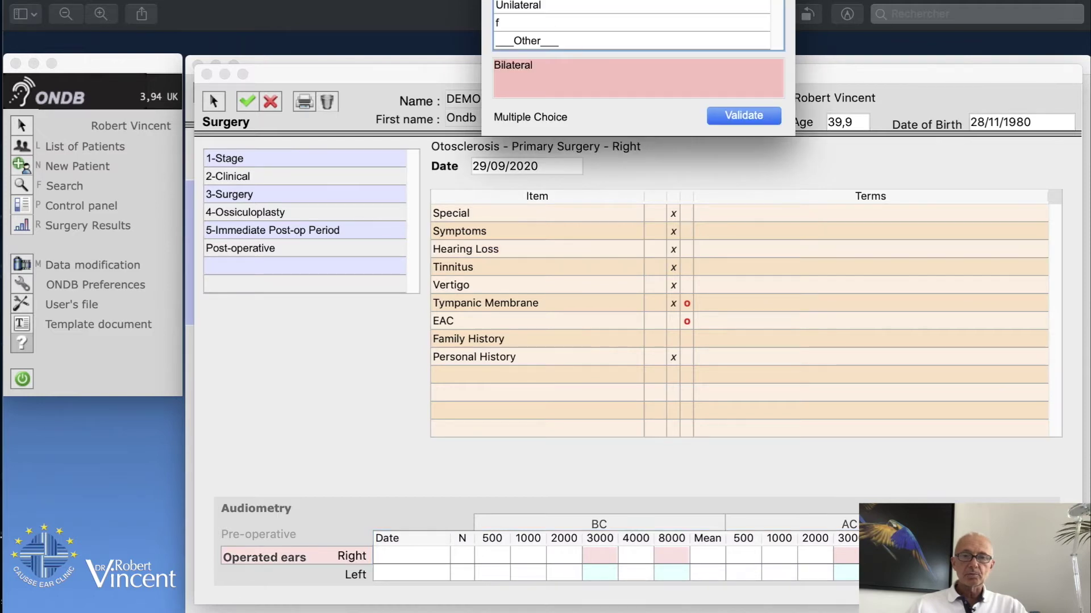
left_click(741, 116)
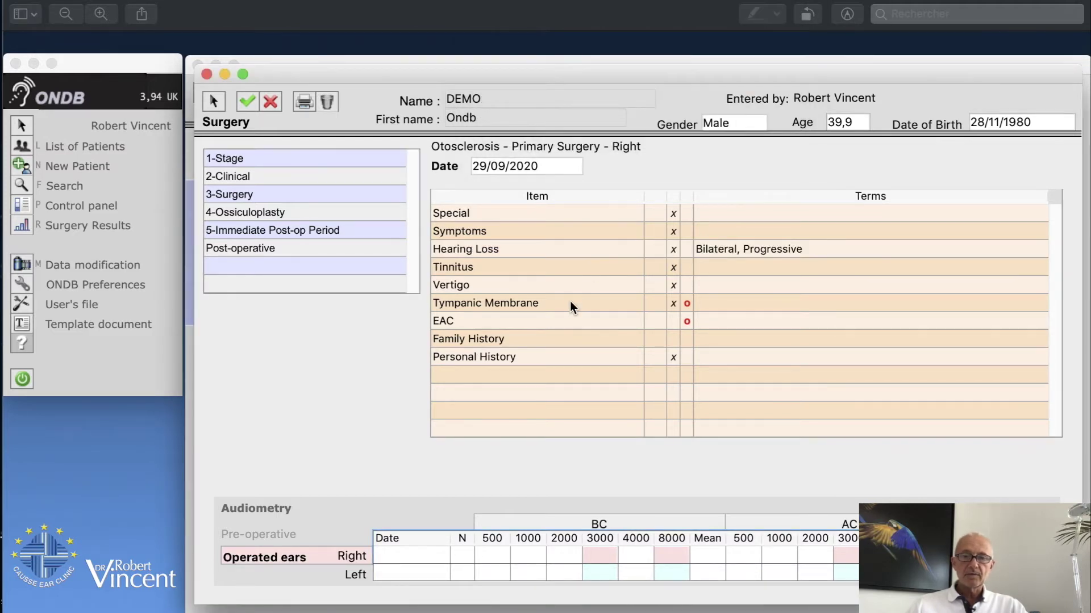
double_click(570, 303)
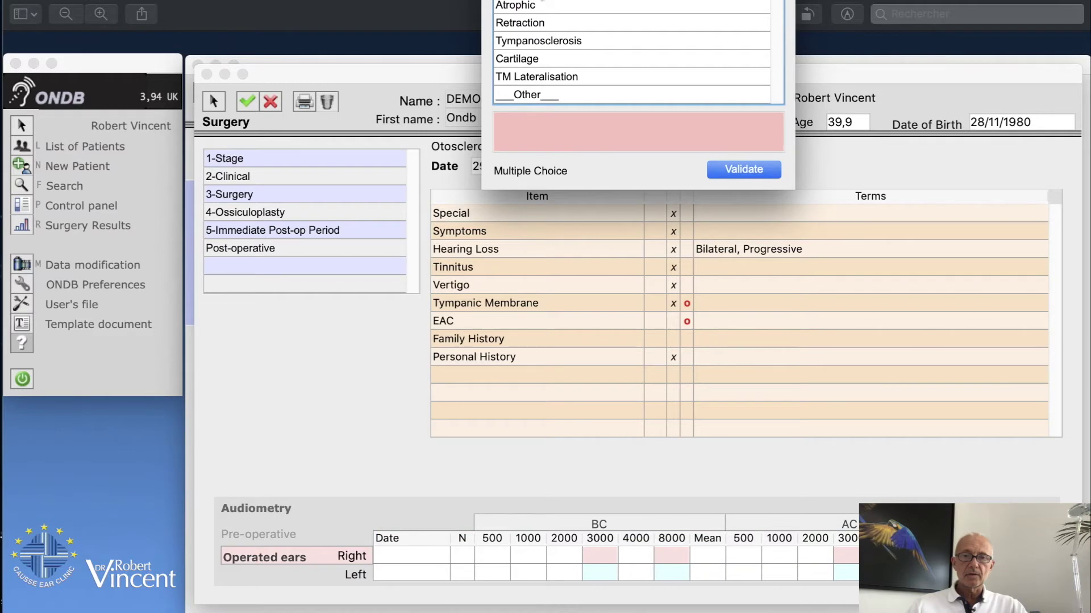
left_click(744, 169)
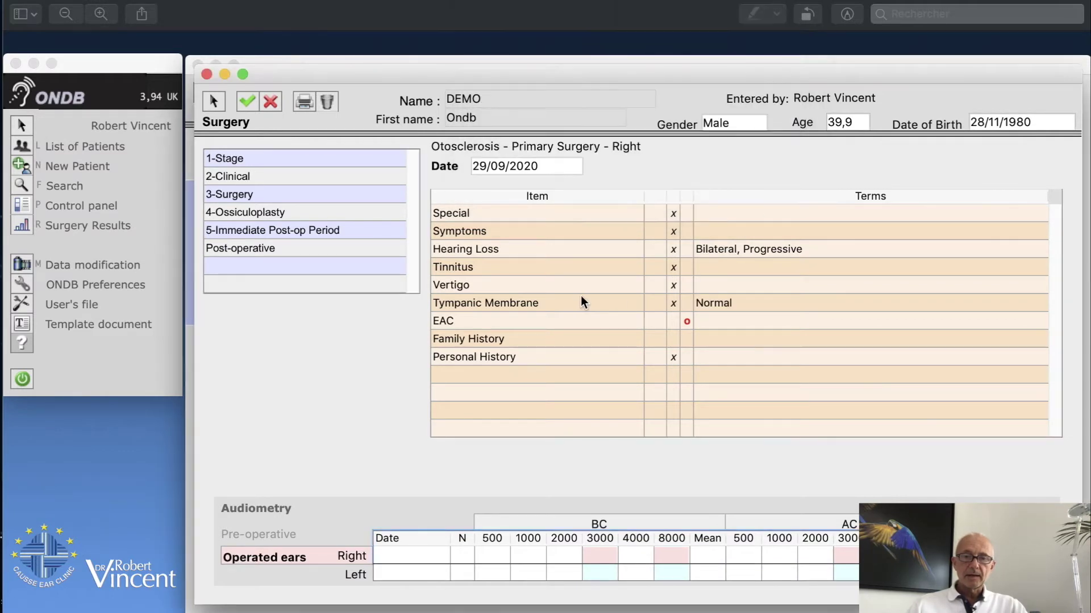
Set the EAC item of the right-ear surgery record to Exostosis.
double_click(577, 316)
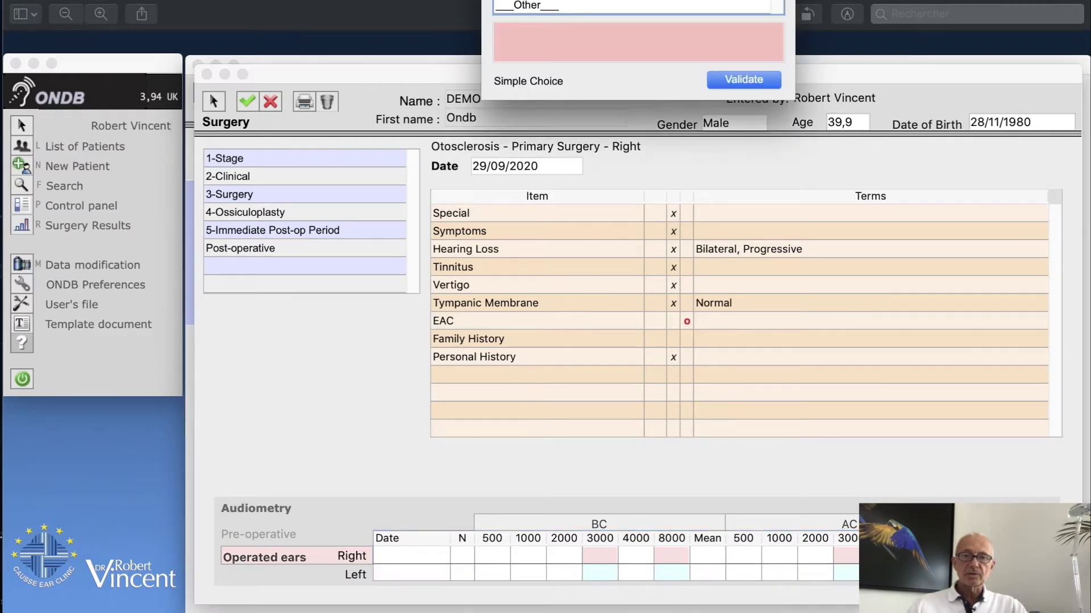
left_click(526, 141)
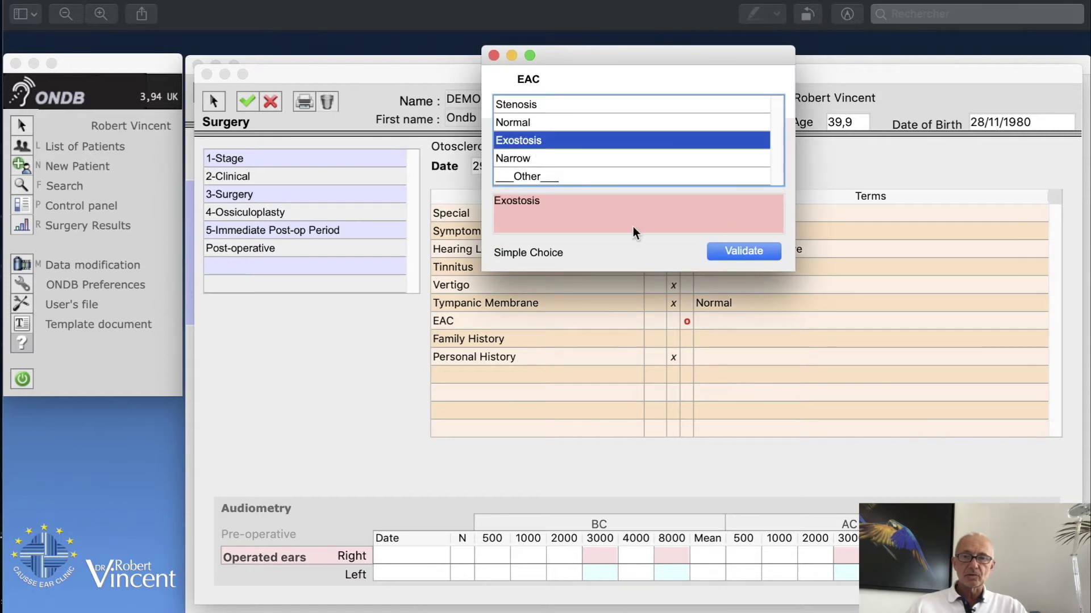
left_click(729, 254)
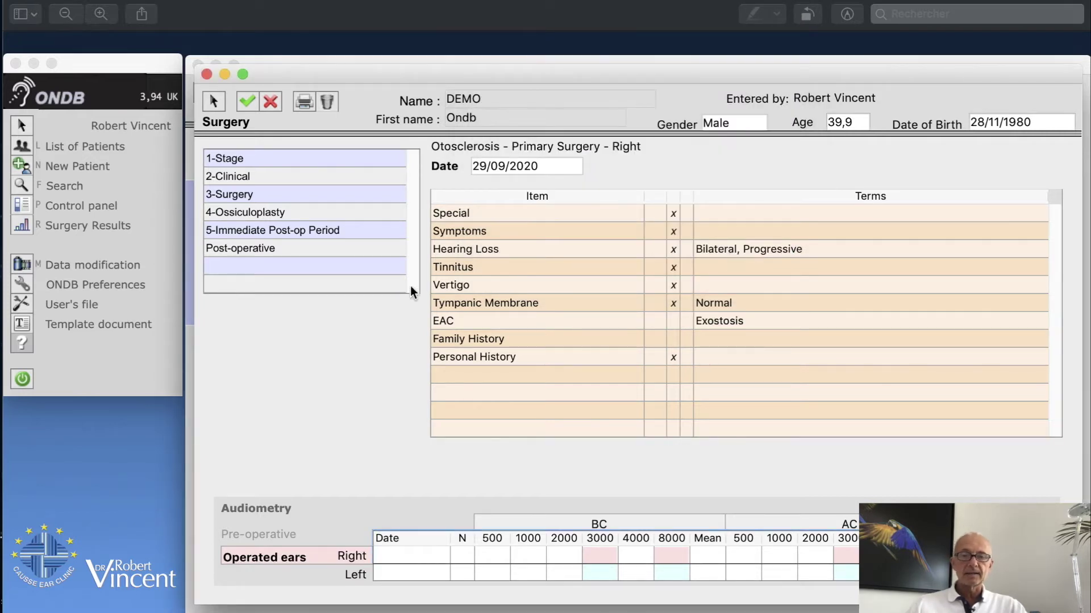
In the Surgery section, assign as surgeon the same person who entered the record.
left_click(283, 195)
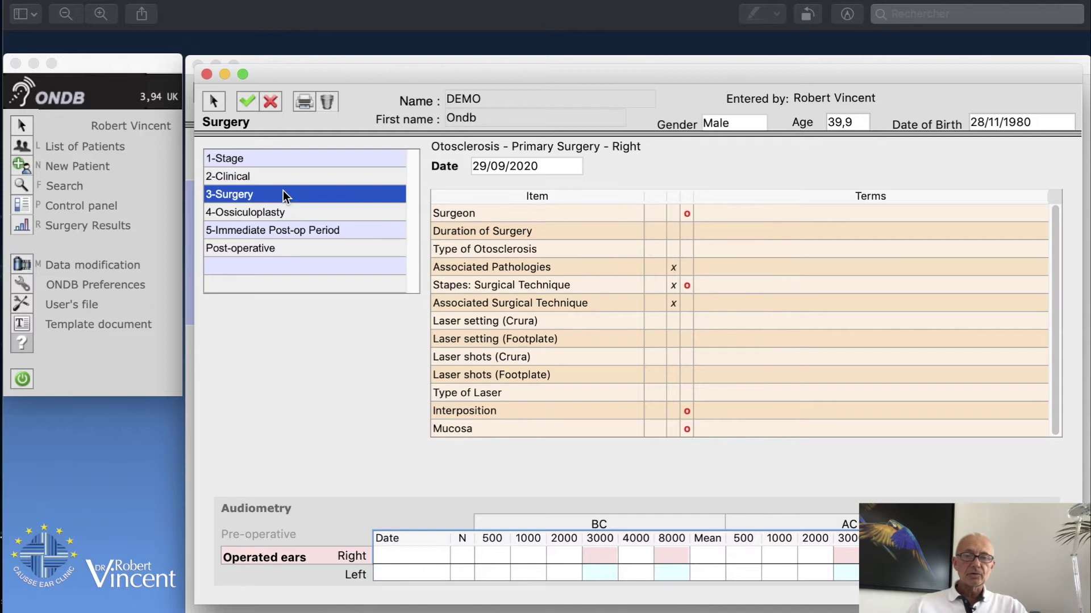
left_click(516, 213)
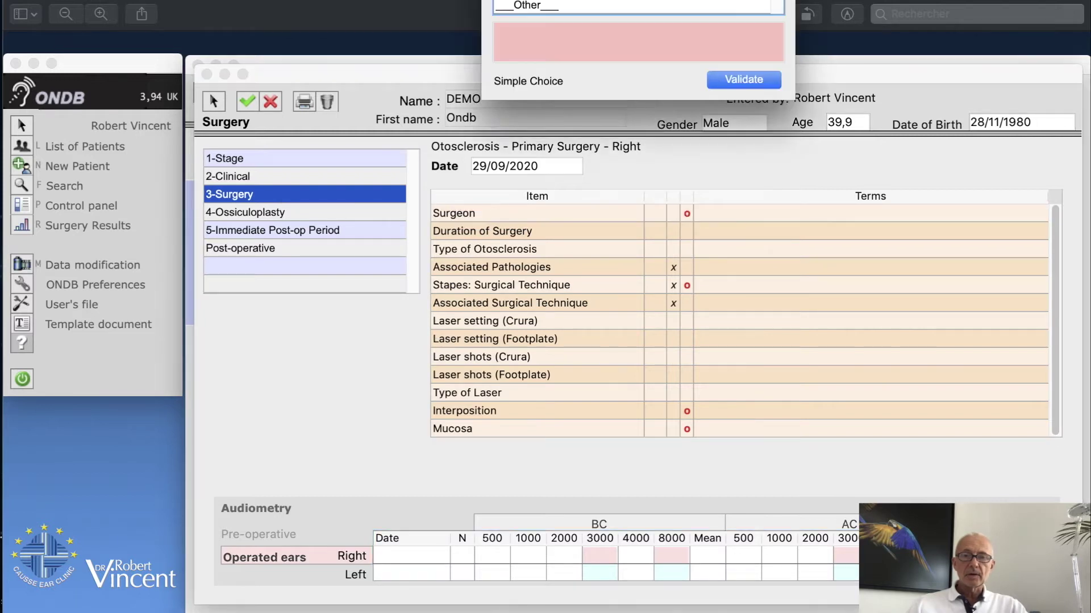
left_click(548, 123)
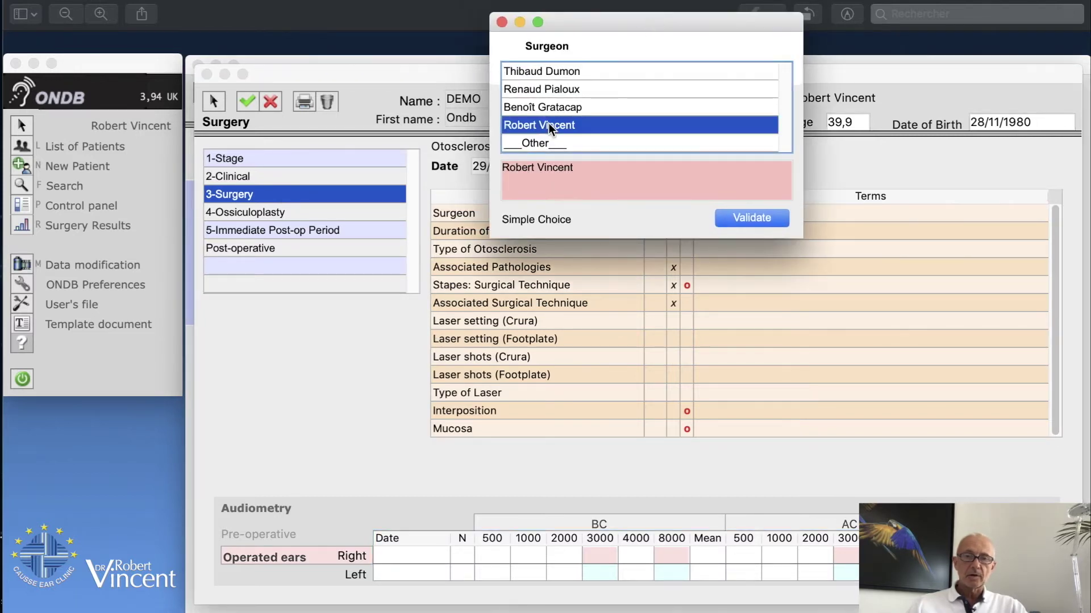
left_click(751, 218)
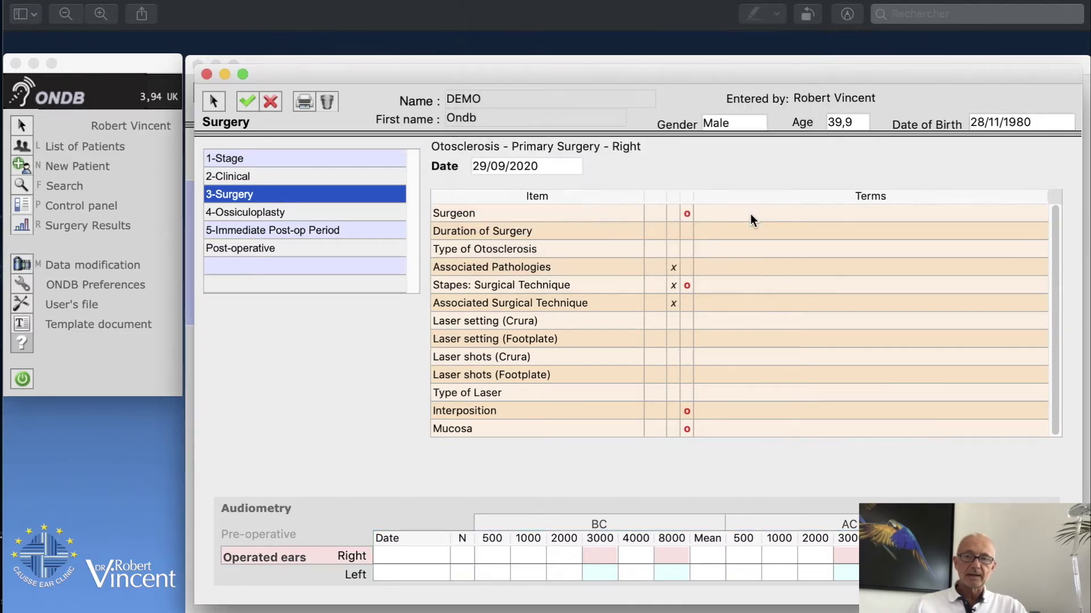
Set the stapes surgical technique to Stapedotomy with Interposition, Laser Stapedec-otomy and Drilling Stapedec-otomy.
left_click(578, 284)
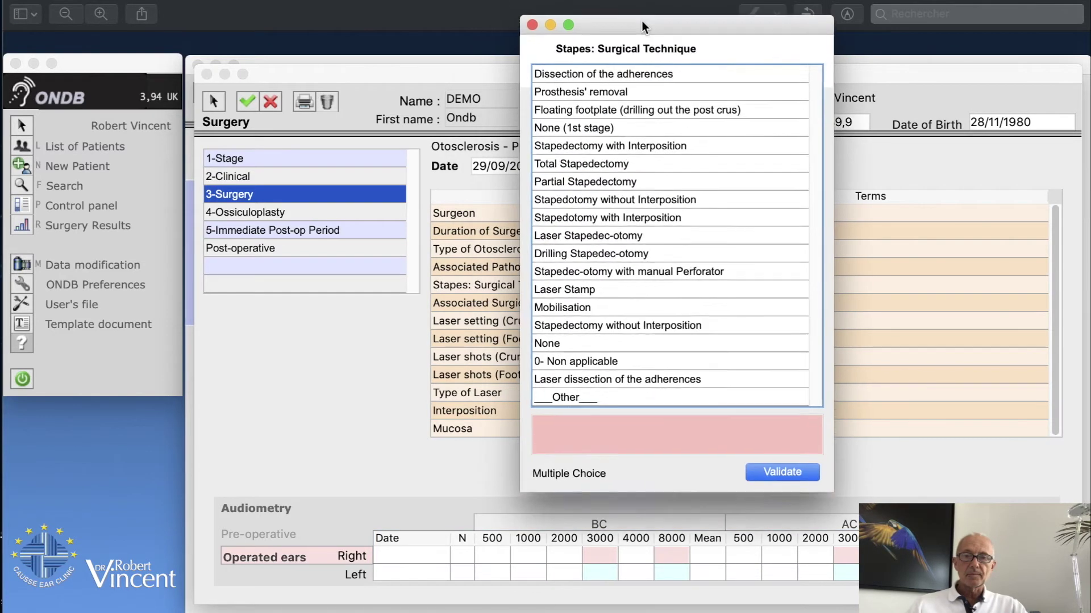
left_click(574, 216)
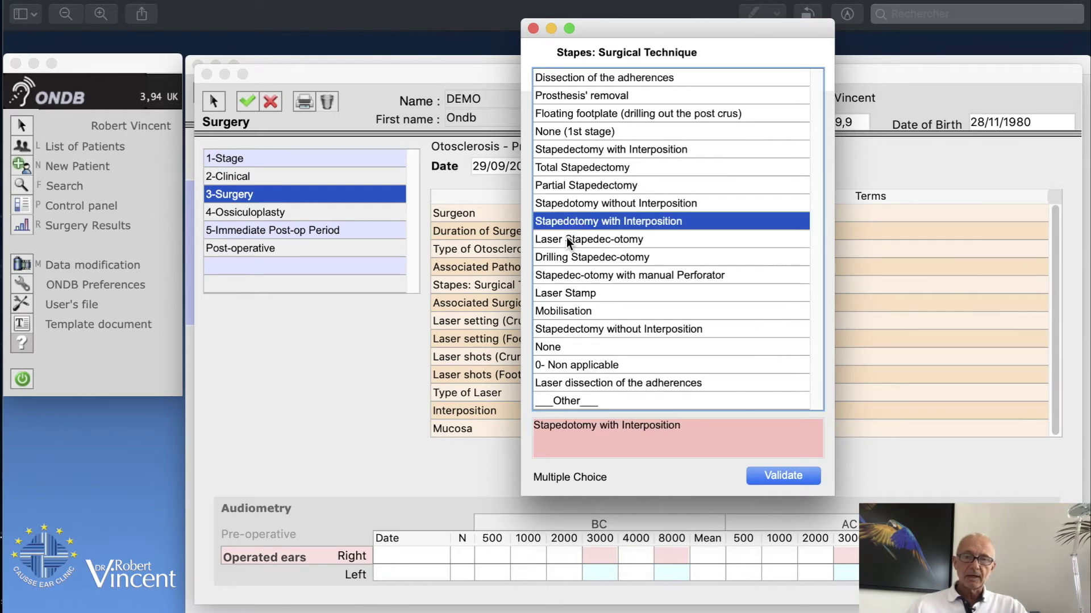
left_click(567, 238)
left_click(558, 258)
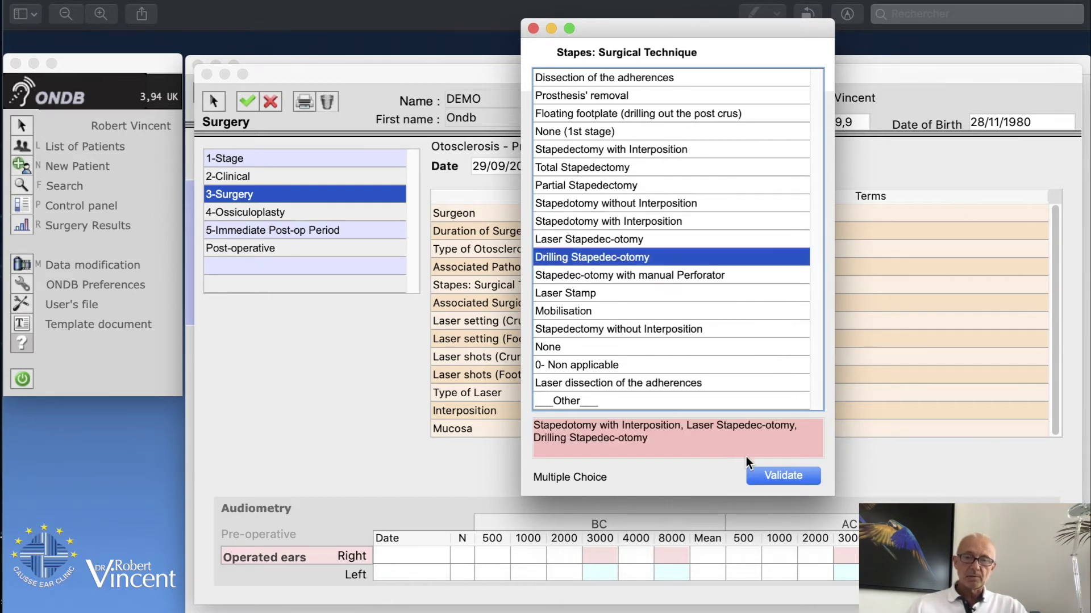
left_click(783, 479)
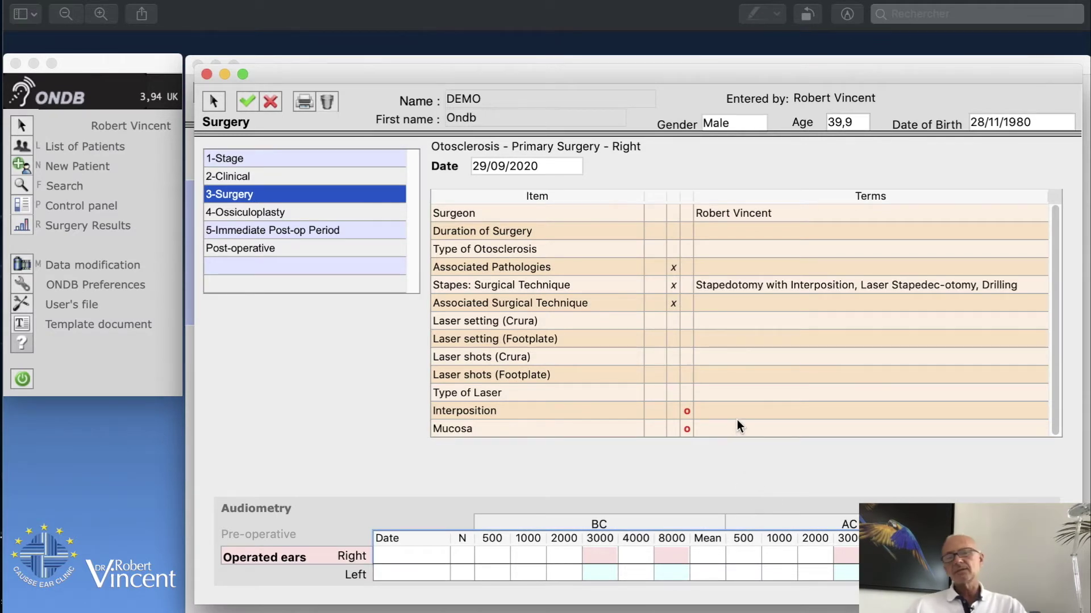
Set the type of otosclerosis to Anterior Focus in the Surgery section.
left_click(592, 250)
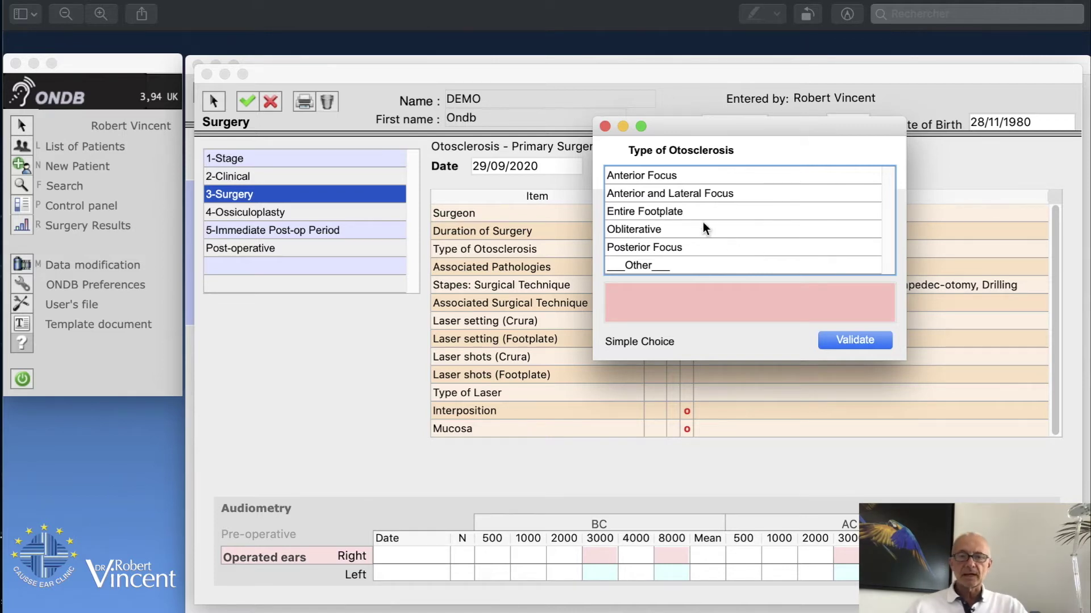
left_click(660, 177)
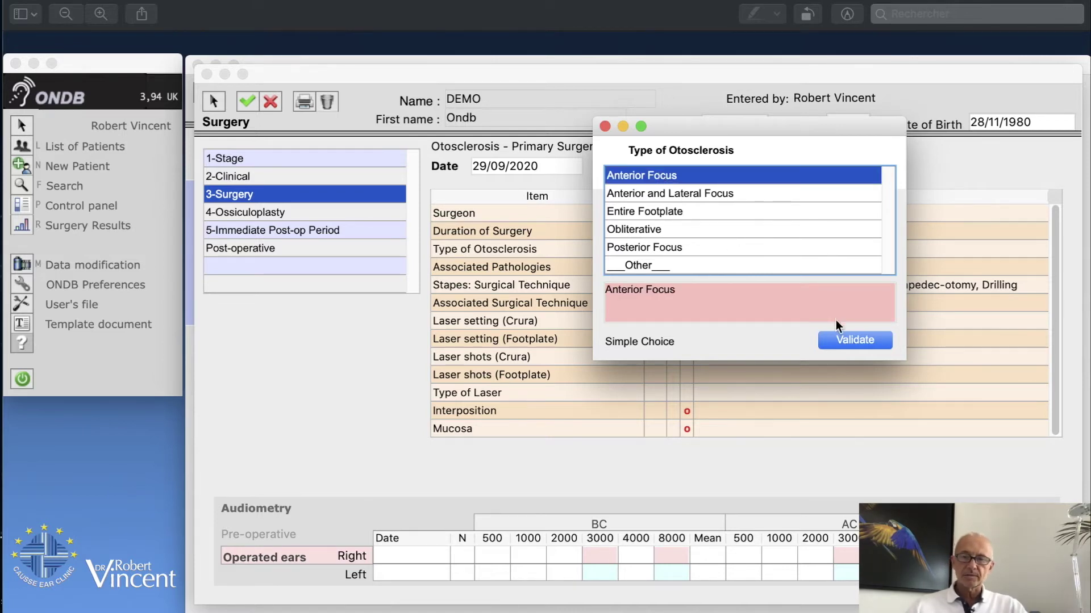
left_click(842, 335)
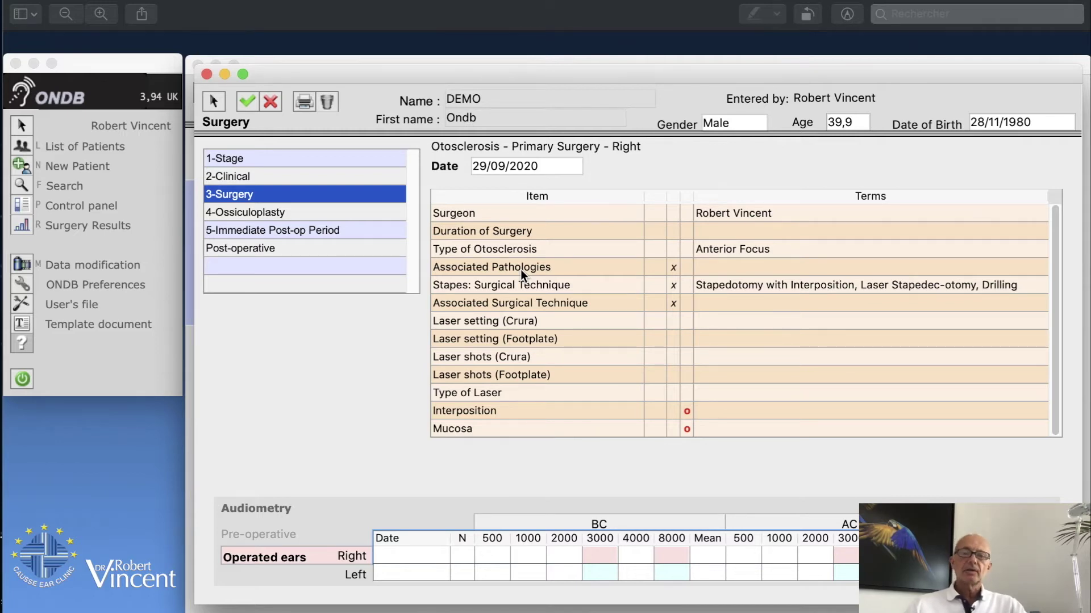
Set the type of laser to CO2 Lumenis with OtoLase in the Surgery section.
double_click(495, 390)
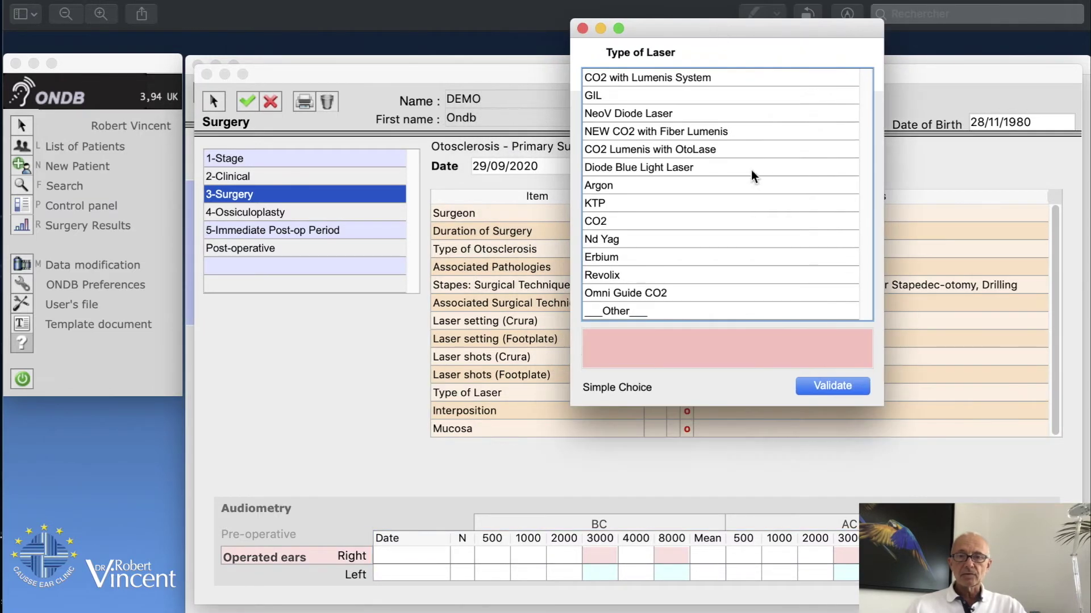
left_click(643, 149)
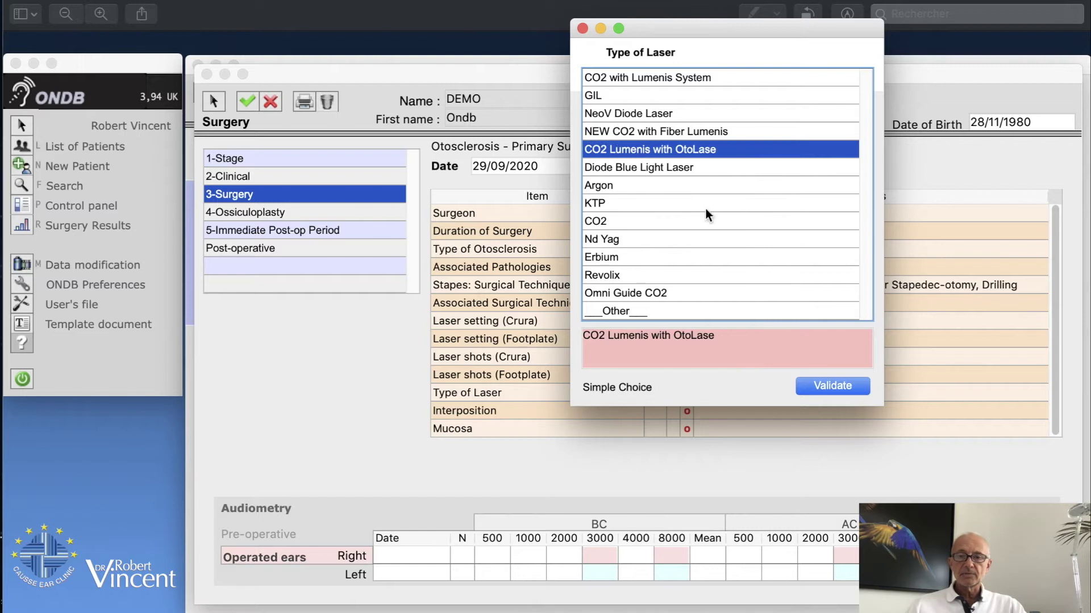
left_click(826, 384)
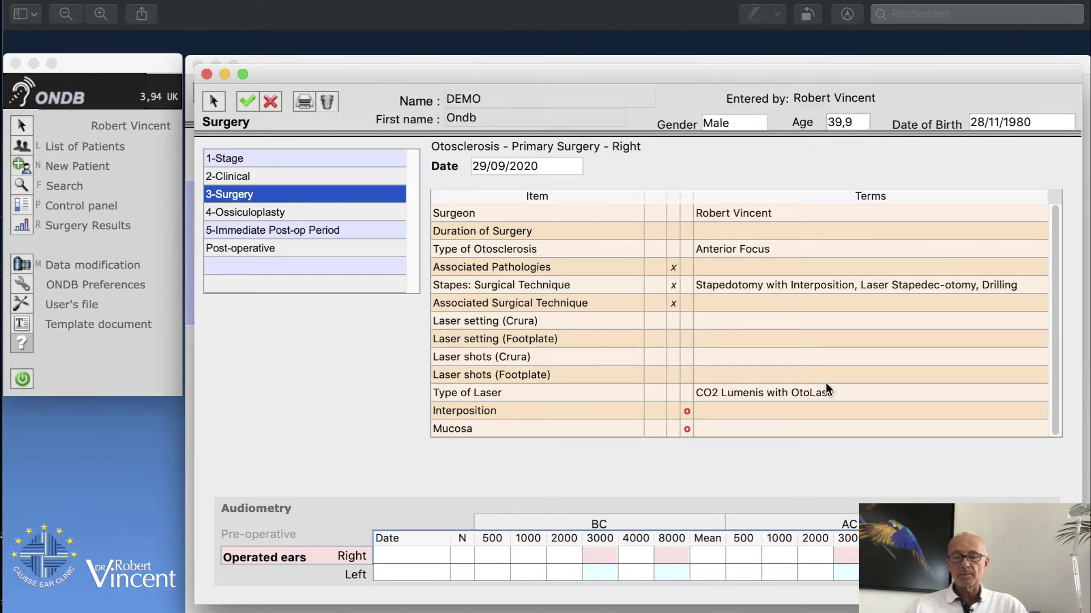
Change the type of laser to NEW CO2 with Fiber Lumenis.
double_click(627, 393)
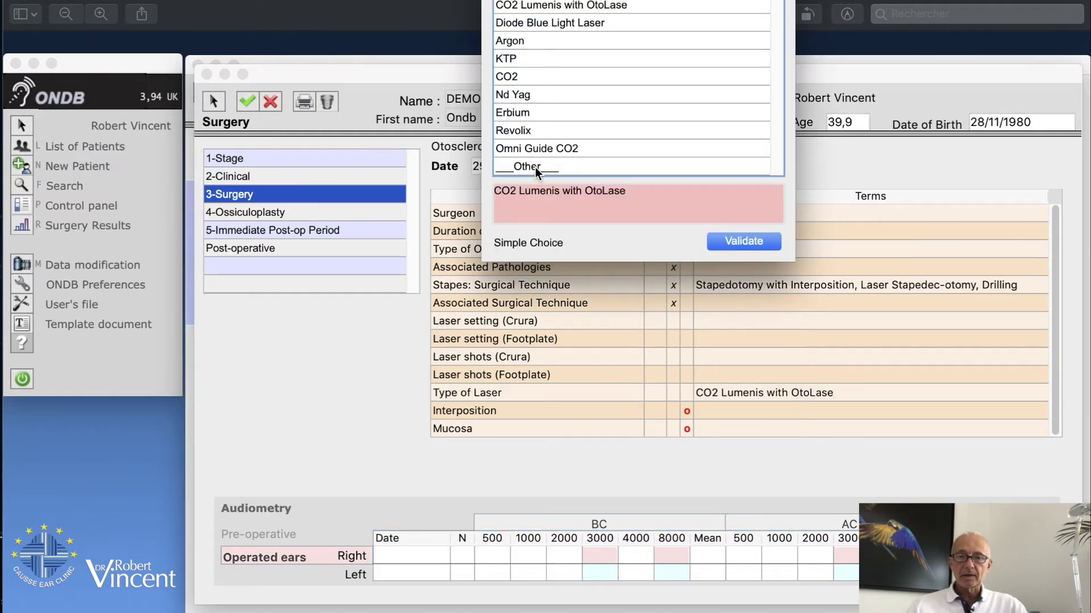
left_click(535, 167)
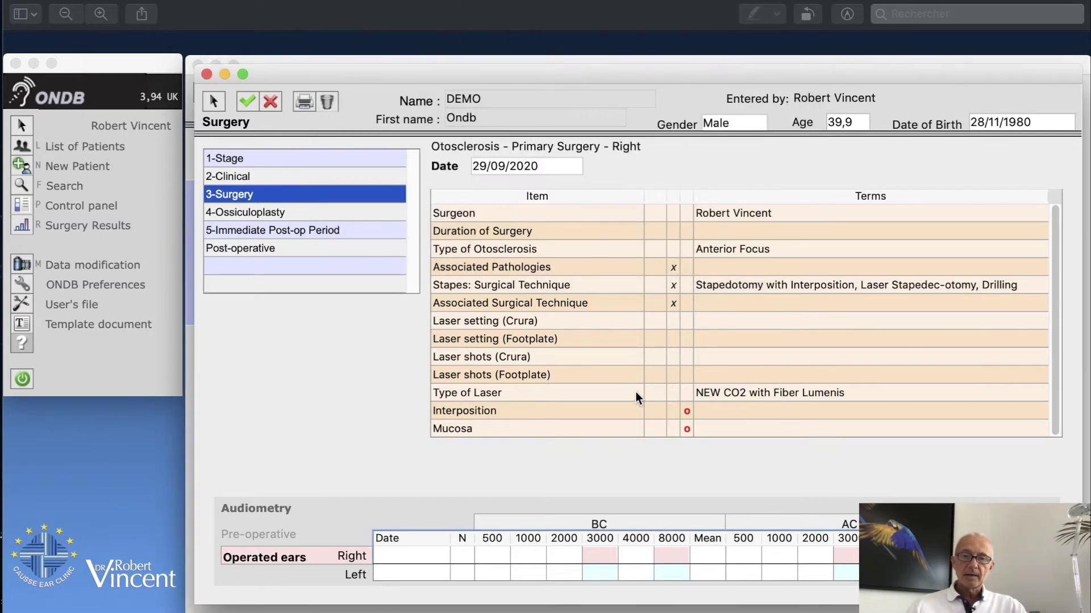
Set Interposition to Vein Graft and Mucosa to Normal in the Surgery section.
double_click(609, 411)
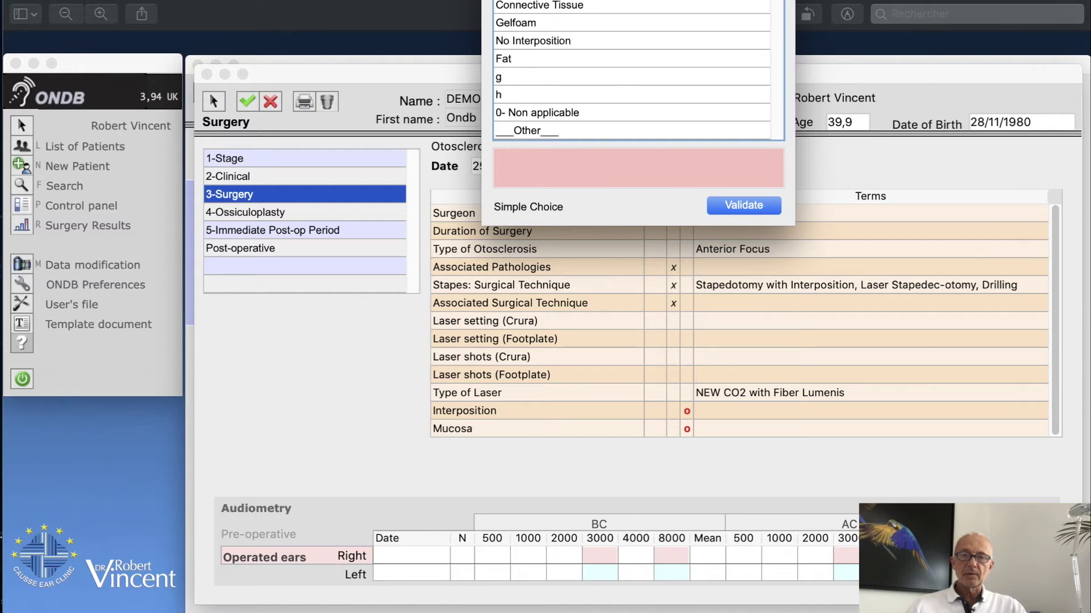
left_click(534, 1)
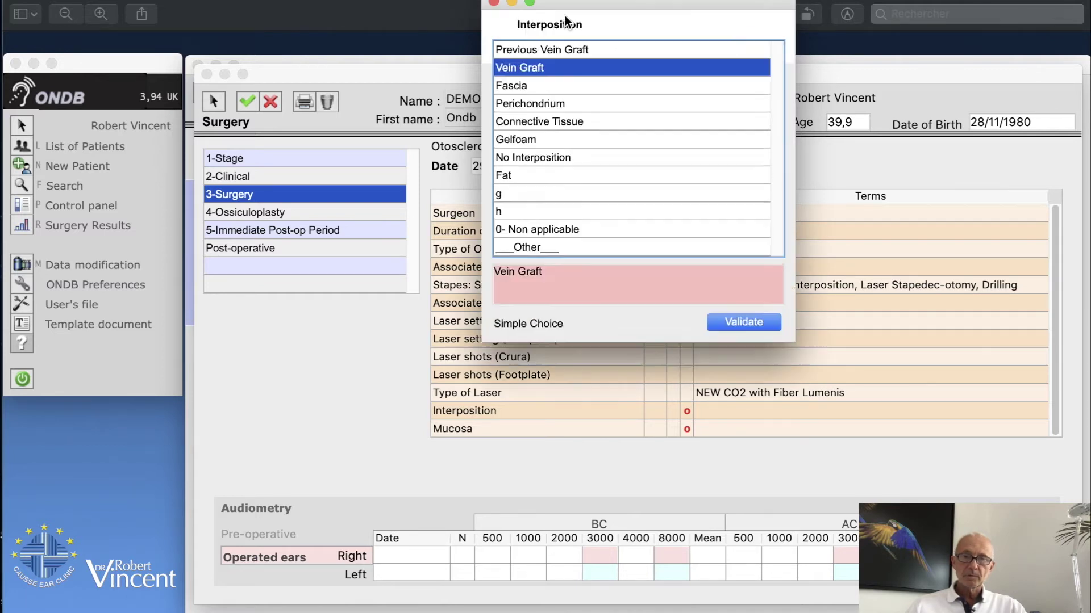
left_click(755, 365)
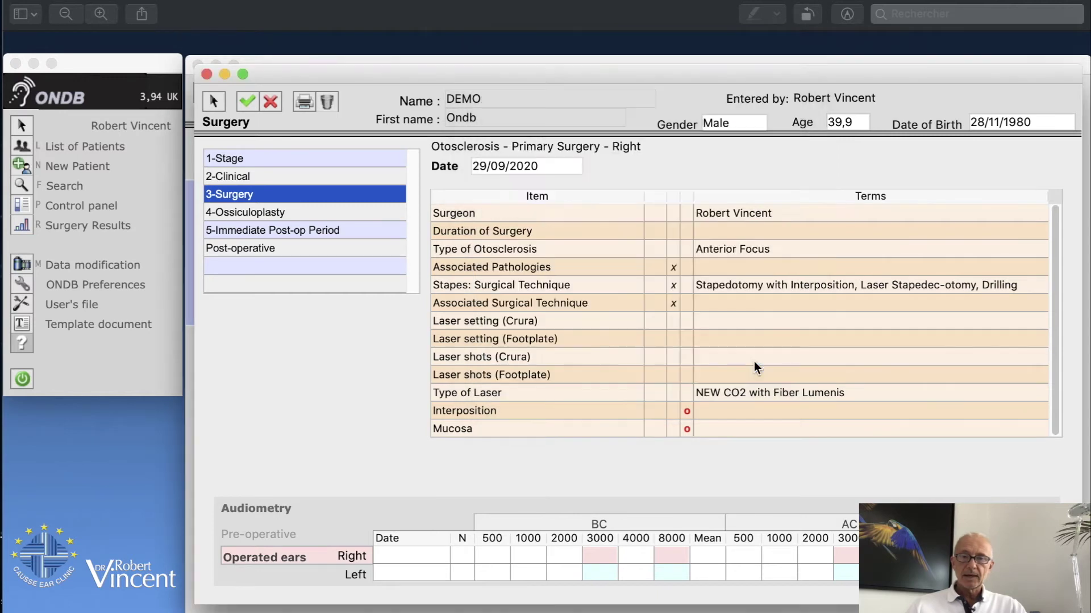
left_click(638, 428)
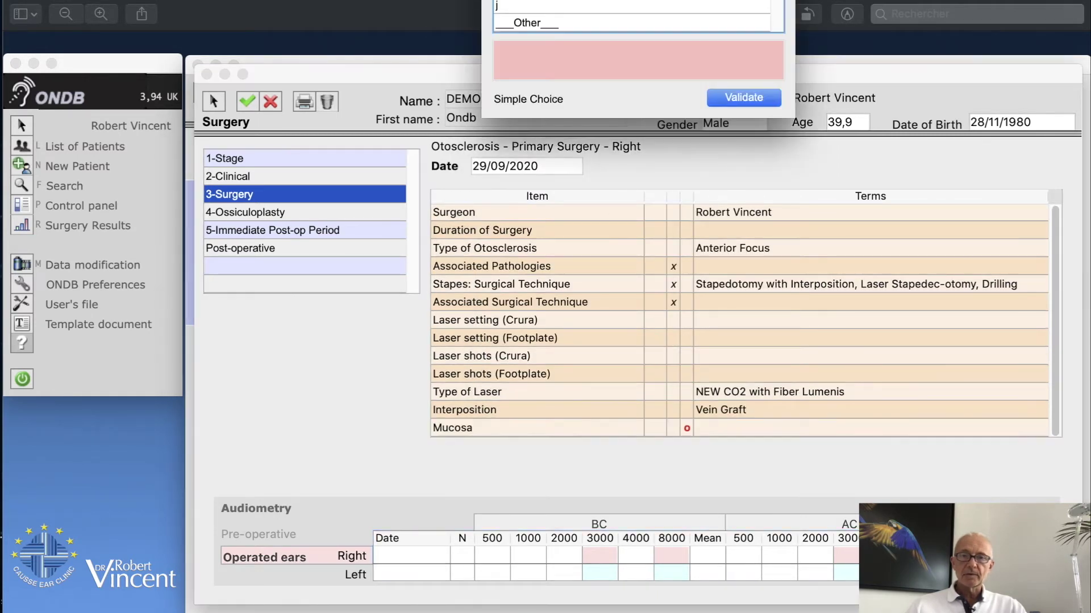
left_click(631, 108)
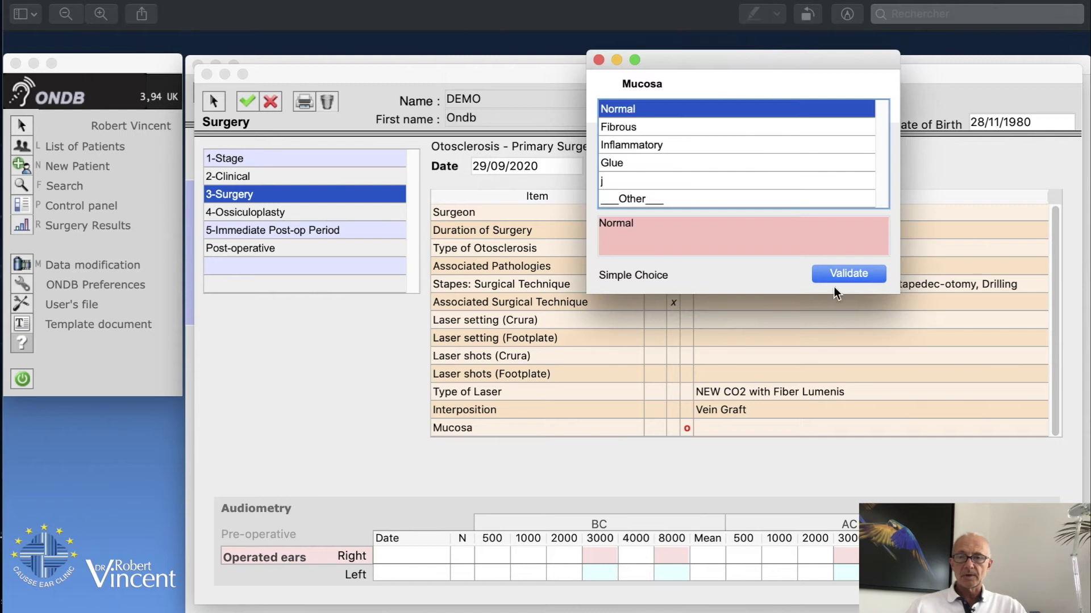
left_click(847, 273)
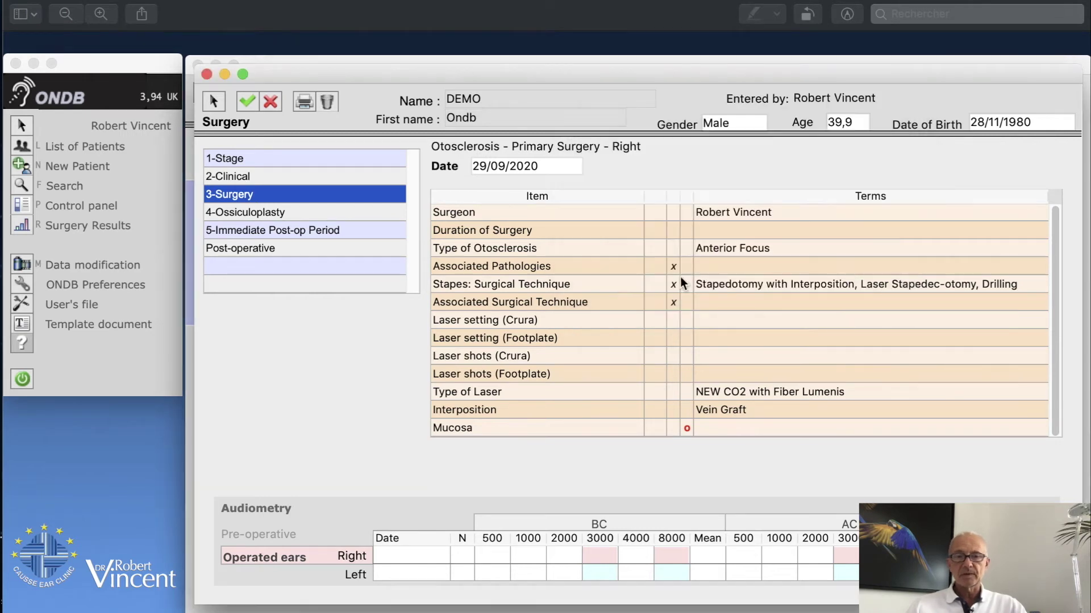
In the Ossiculoplasty section, set the type of prosthesis to 0.4 mm Teflon Piston.
left_click(252, 212)
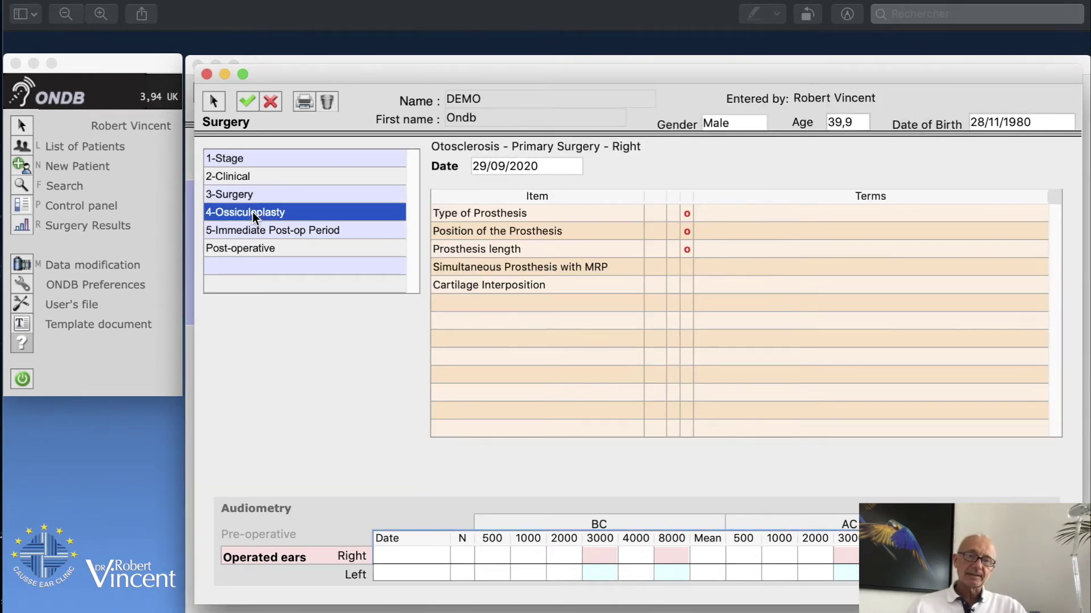
left_click(539, 215)
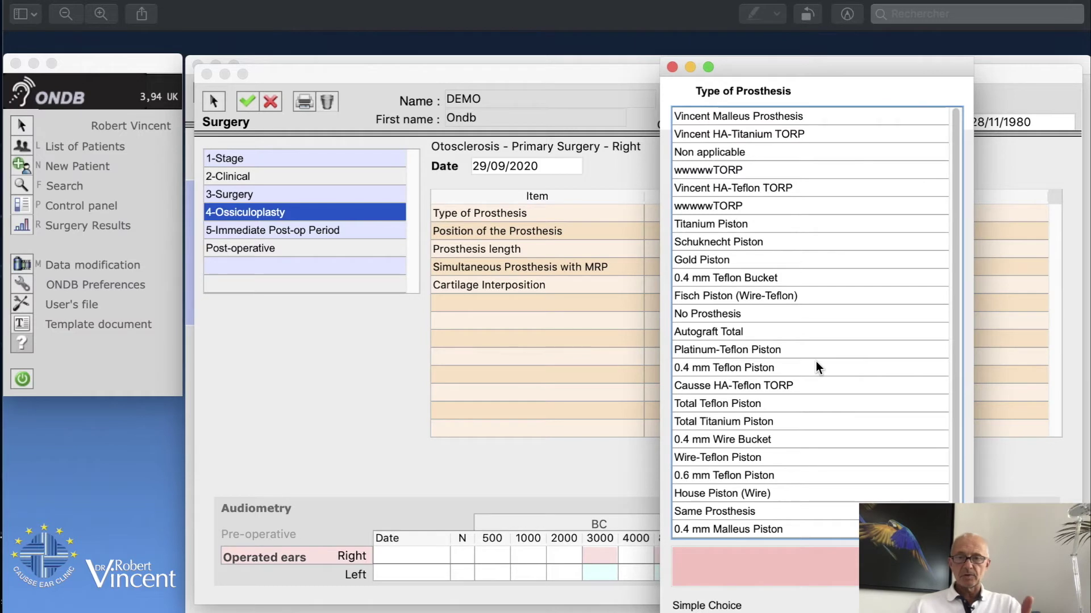
scroll(817, 362, "down", 1)
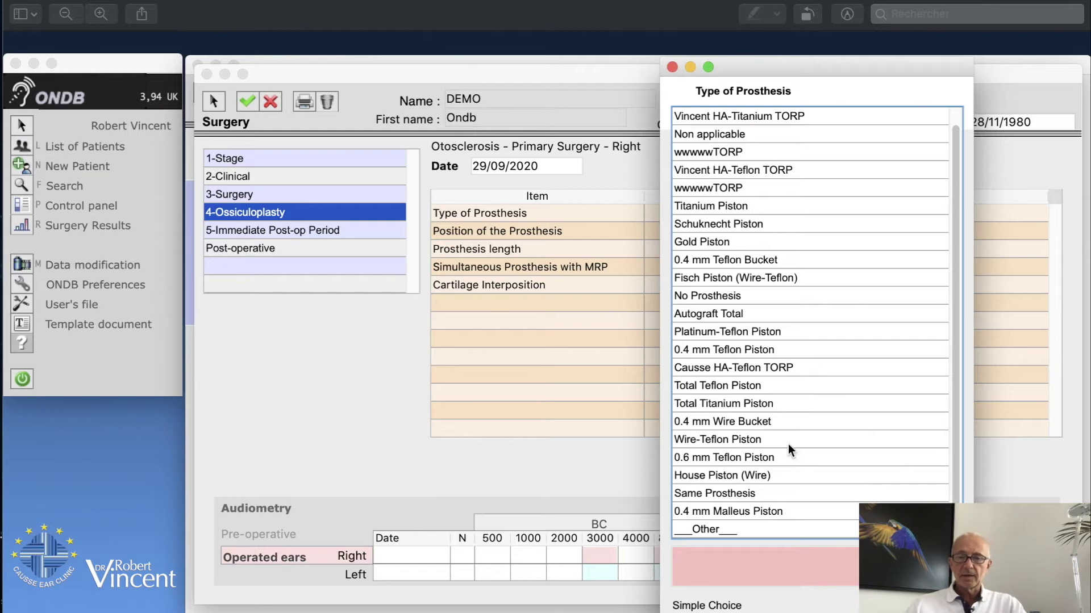
double_click(710, 530)
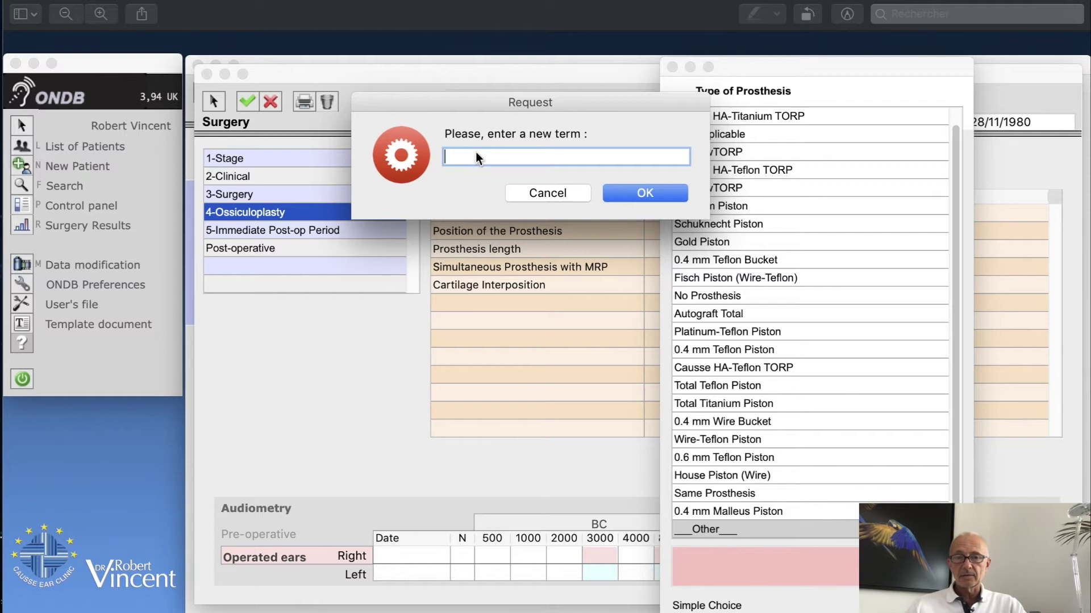
left_click(560, 195)
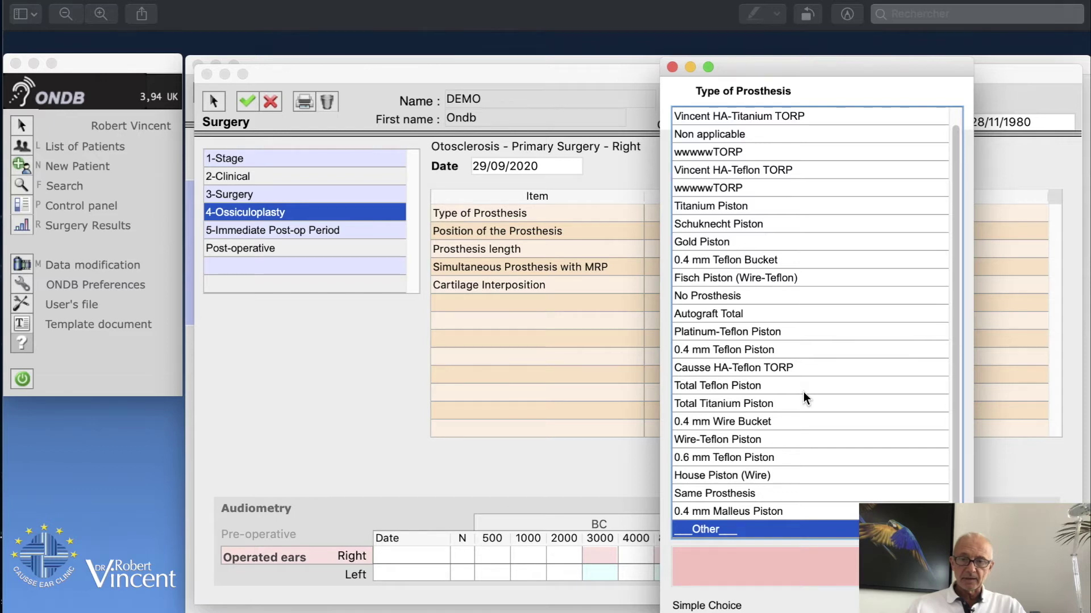
scroll(803, 392, "up", 1)
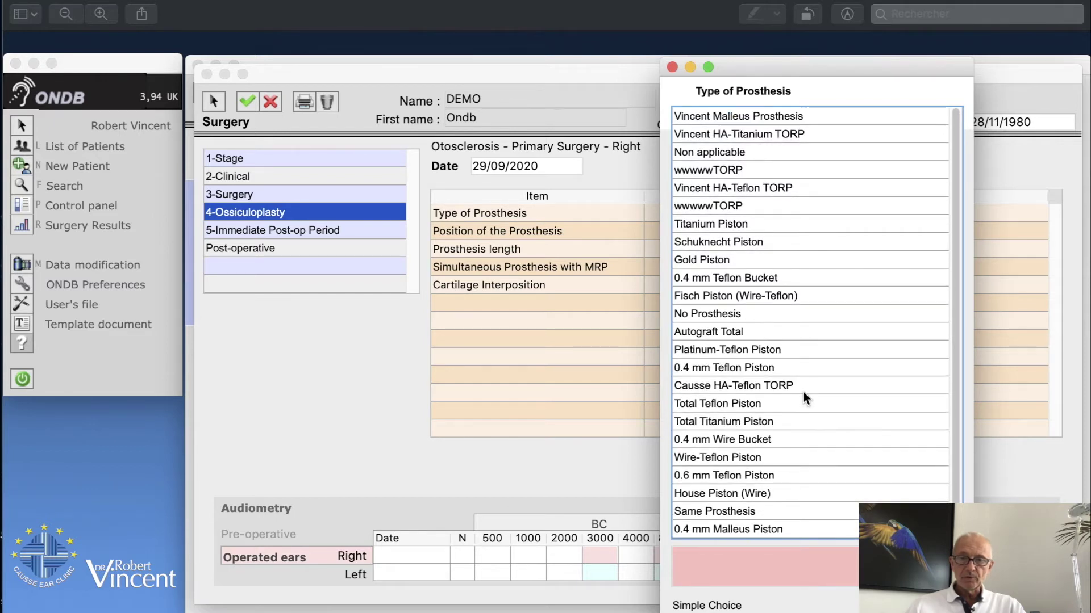
left_click(733, 367)
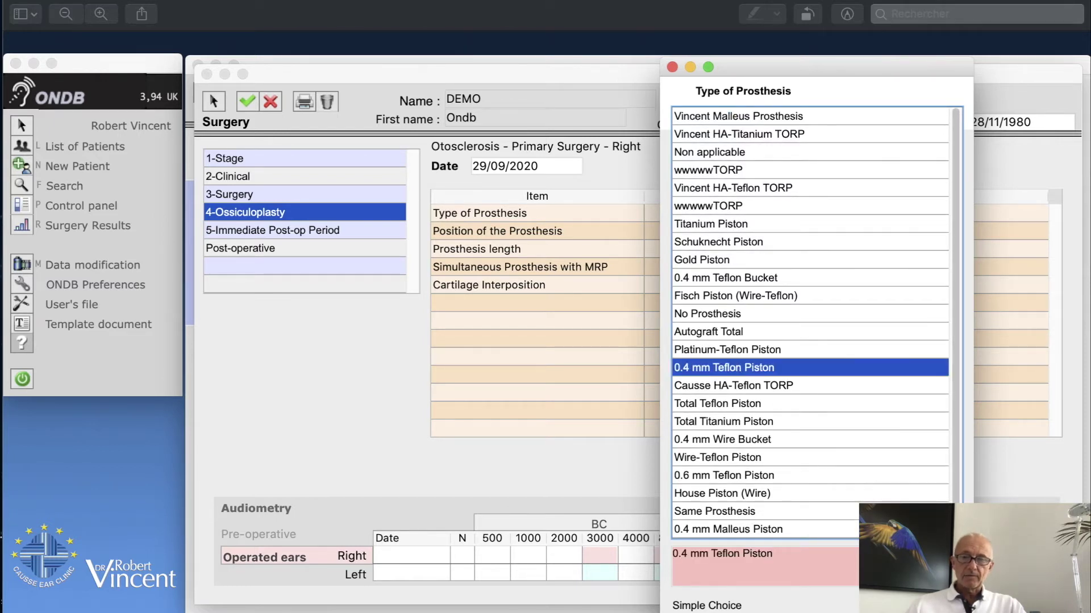
key("Return")
Set the position of the prosthesis to Incus to Stapedec-otomy and the prosthesis length to 4.5 mm.
left_click(541, 229)
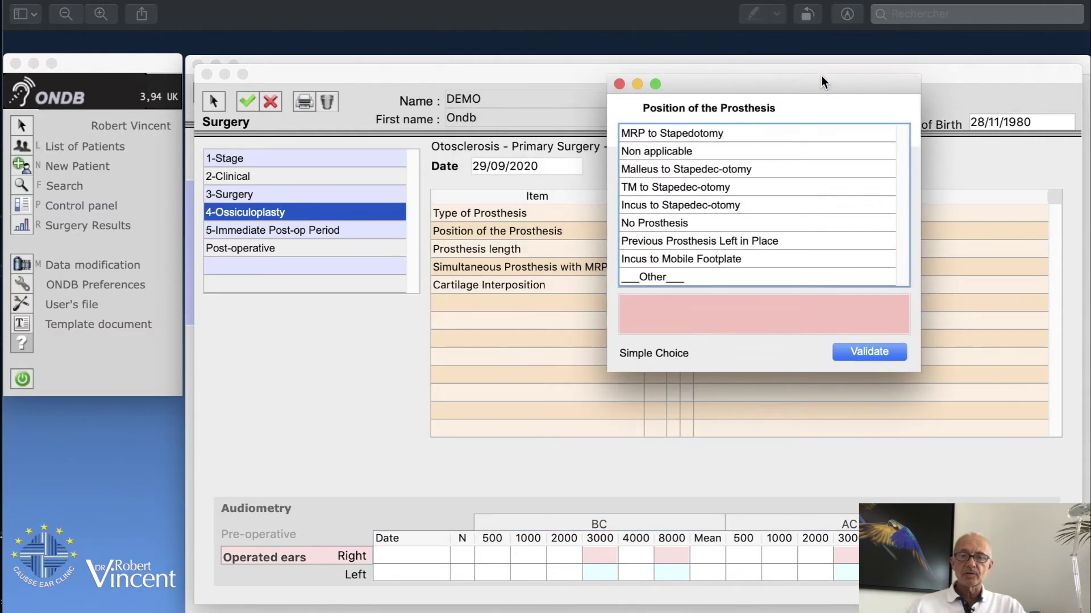
left_click(721, 205)
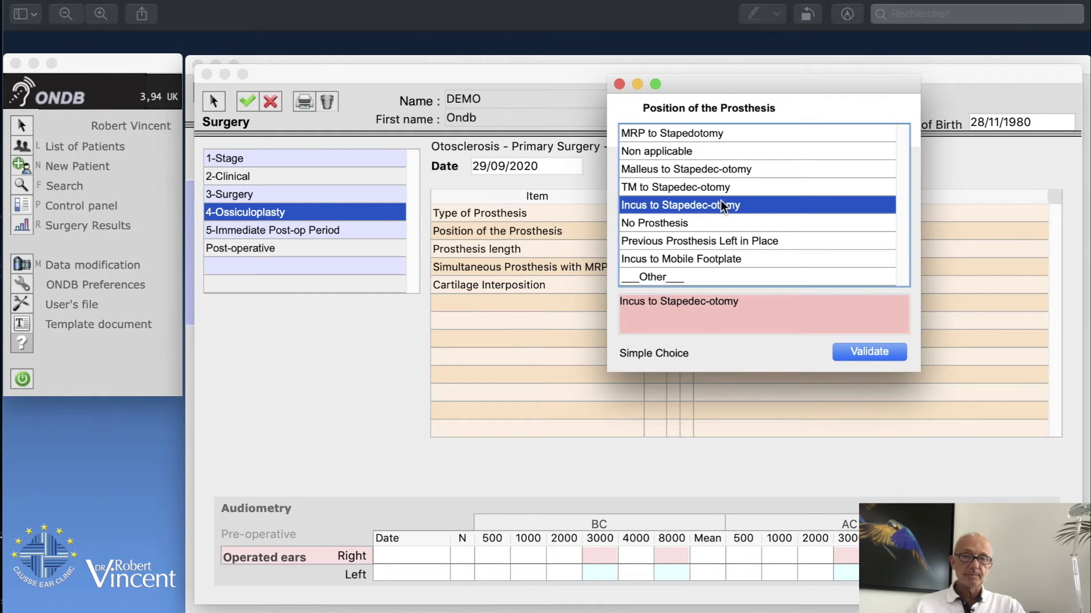
left_click(873, 349)
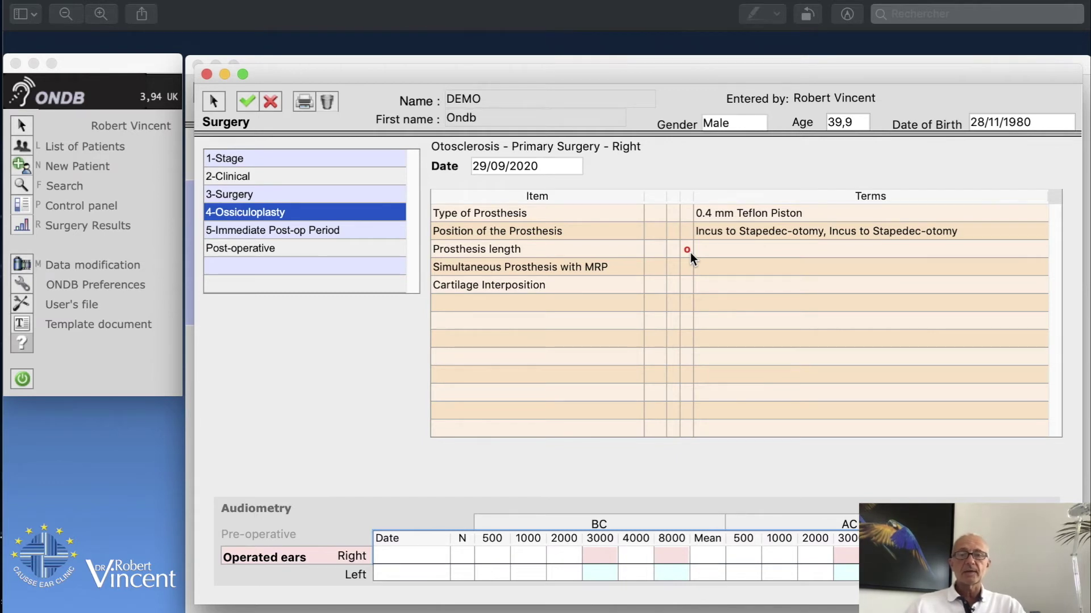
double_click(558, 250)
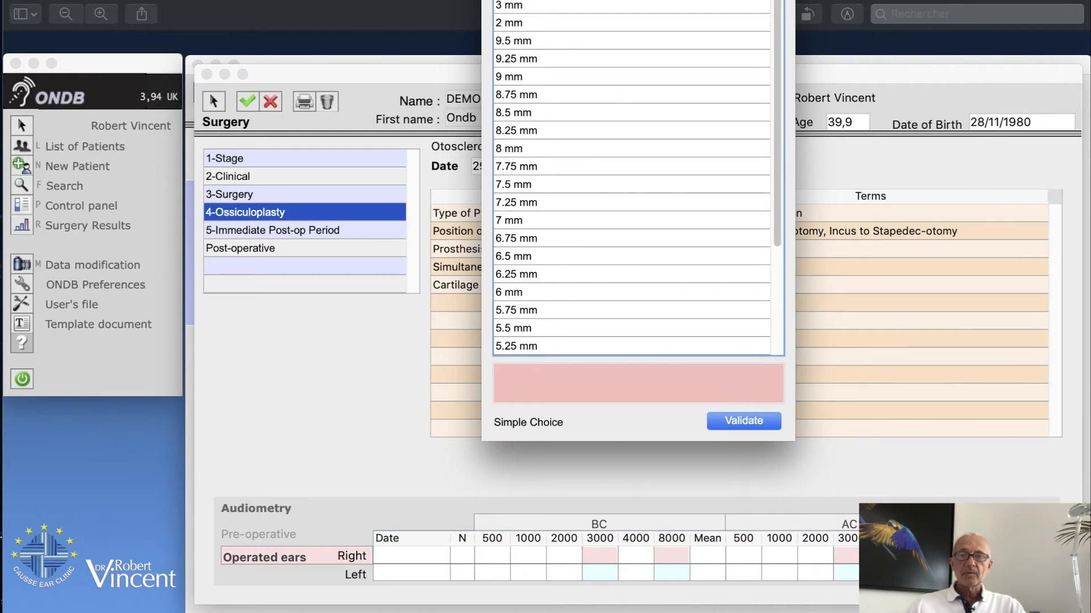
scroll(651, 367, "down", 3)
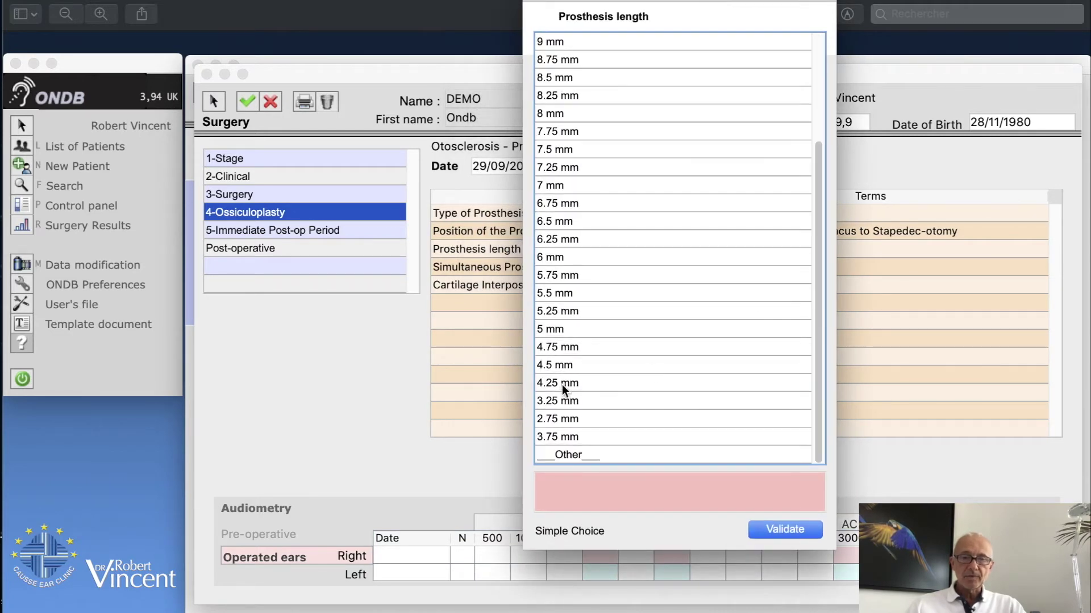
left_click(558, 366)
left_click(771, 530)
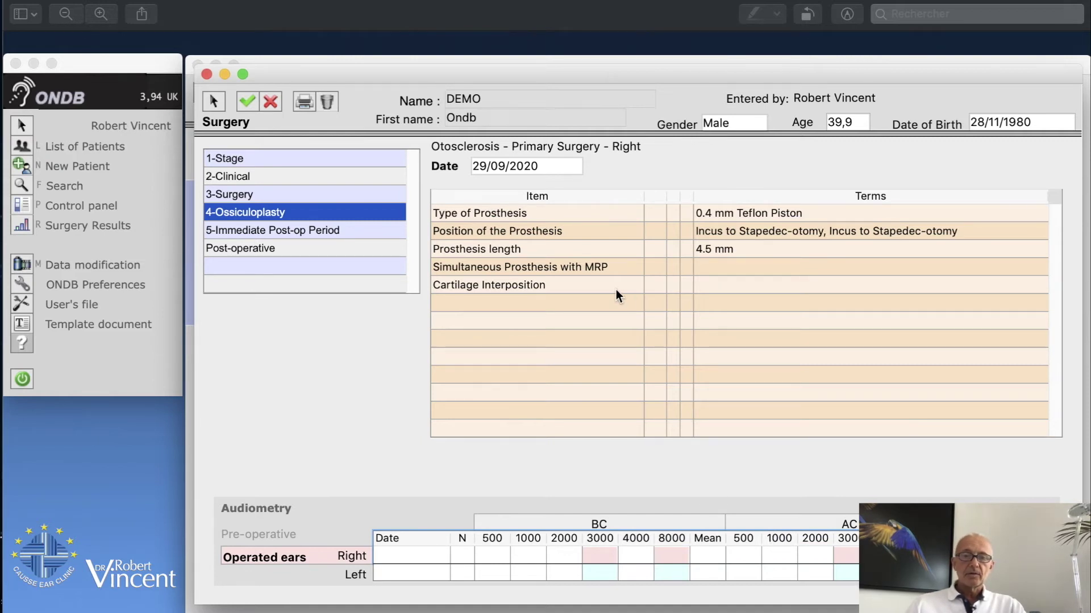
Set the surgery date to 03/09/2021 and save the right-ear record, returning to the patient's file.
left_click(543, 167)
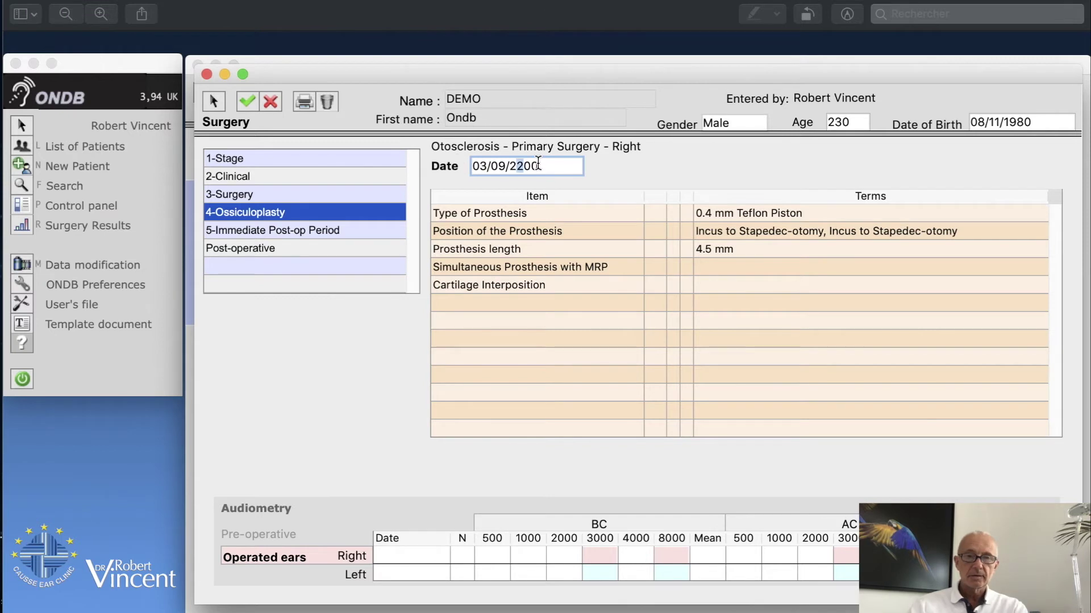
type("021")
key("Tab")
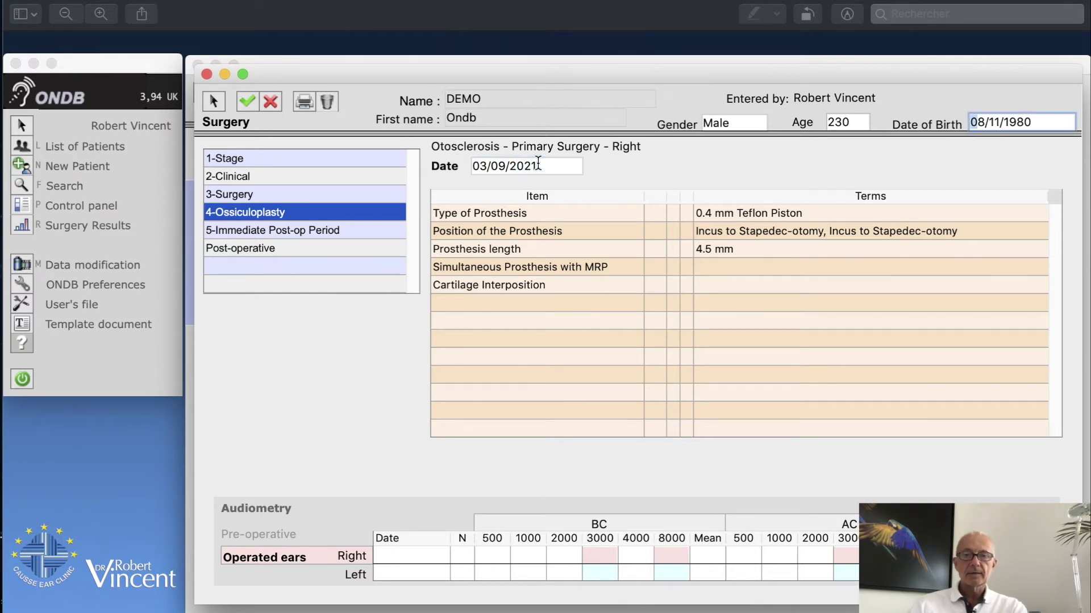
left_click(251, 101)
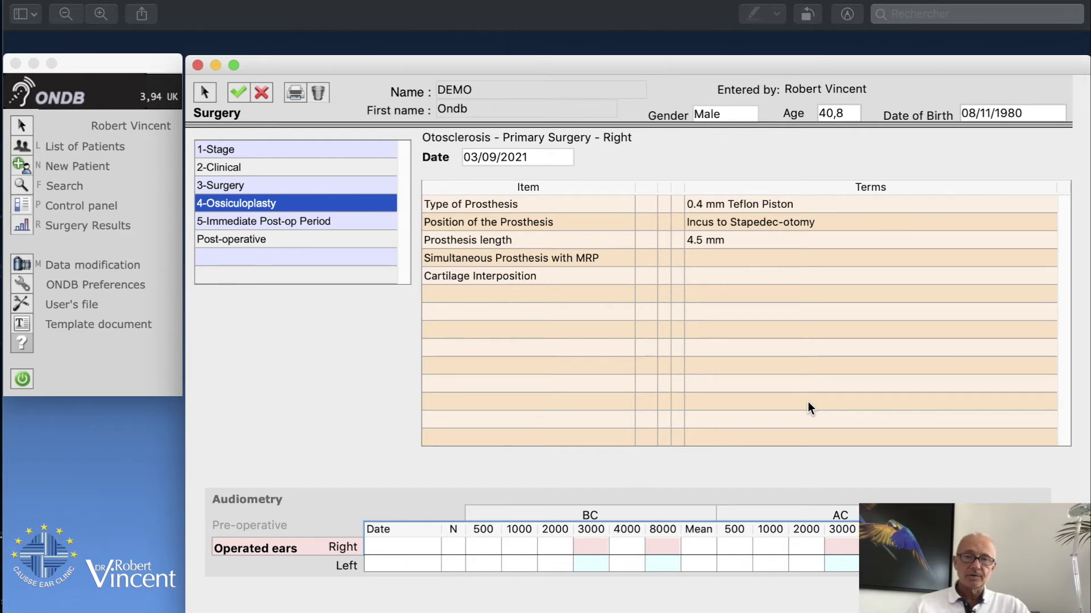
left_click(235, 91)
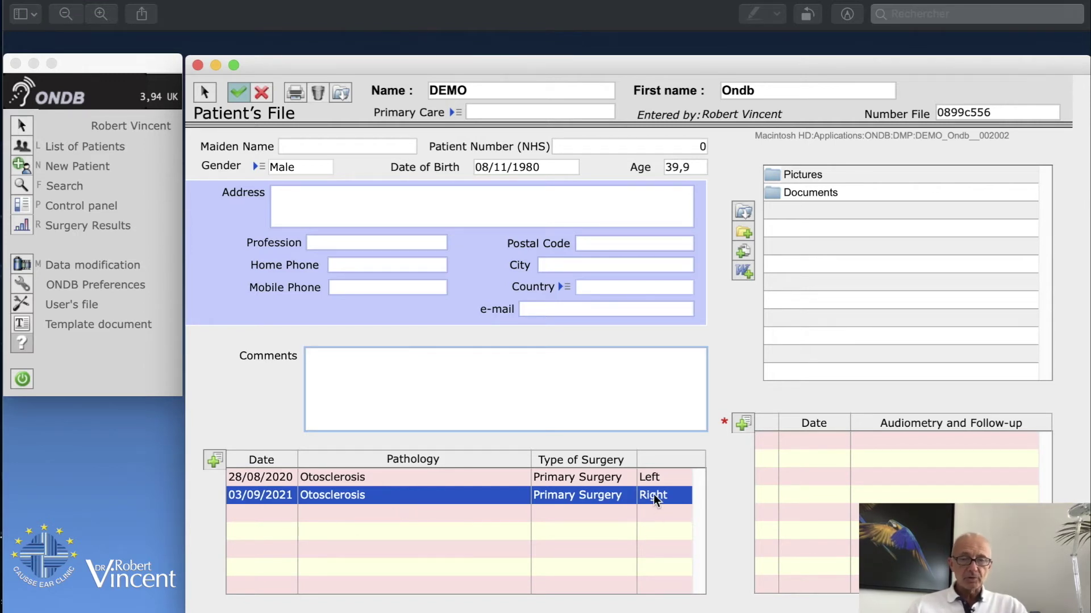
Compare the audiometry and follow-up entries attached to the left-ear and right-ear surgeries.
left_click(652, 477)
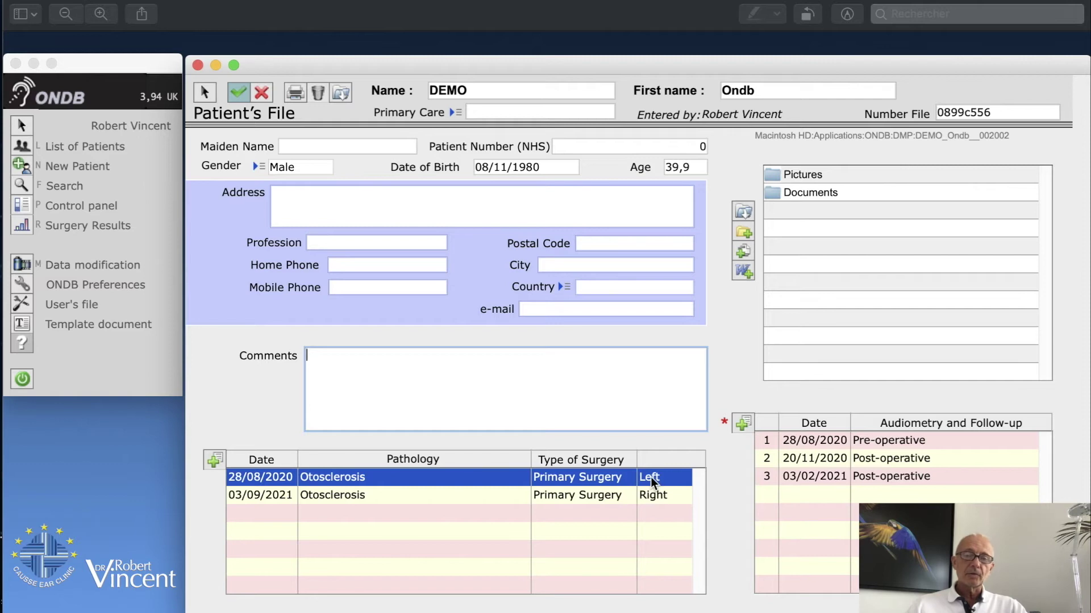
left_click(603, 496)
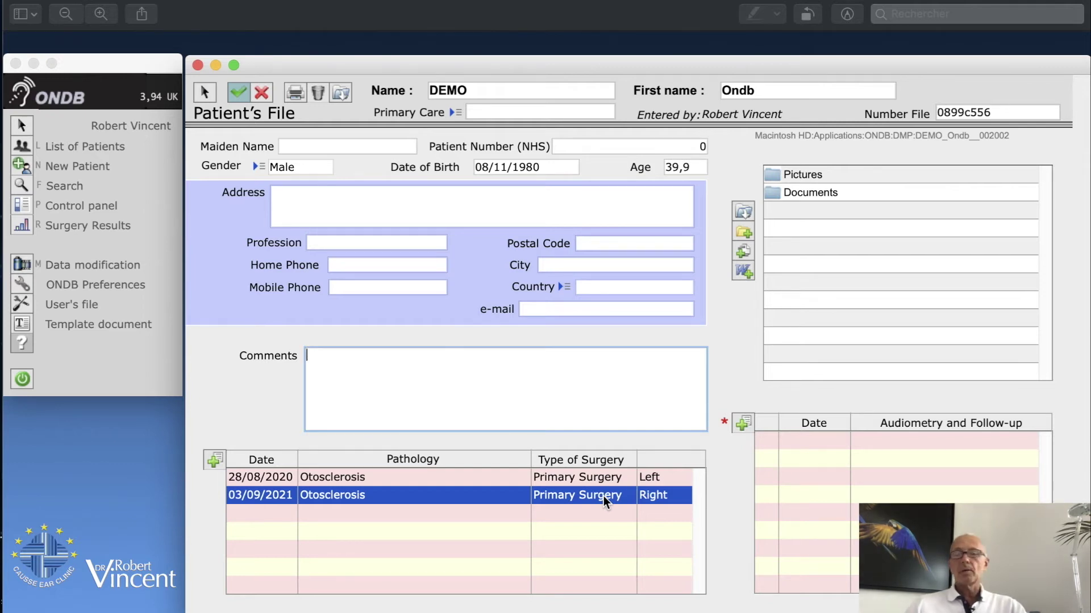
left_click(649, 477)
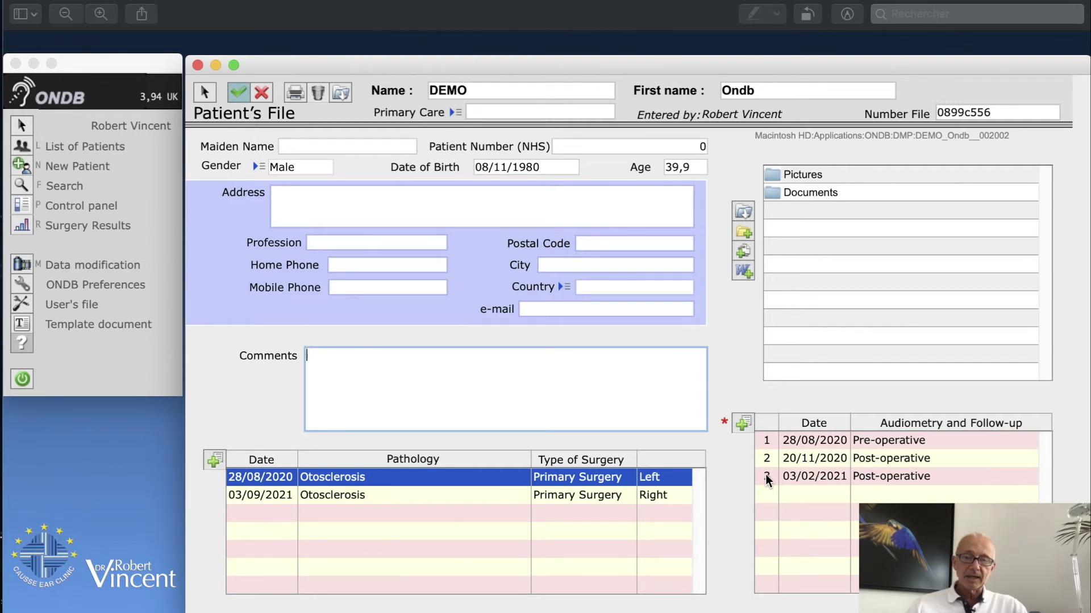
left_click(656, 494)
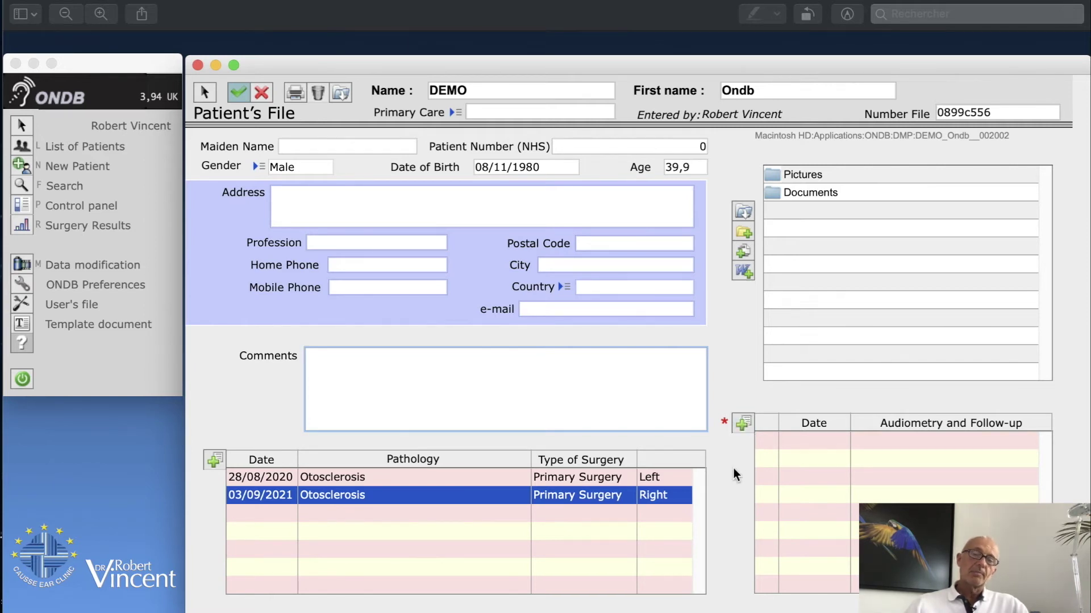
left_click(742, 427)
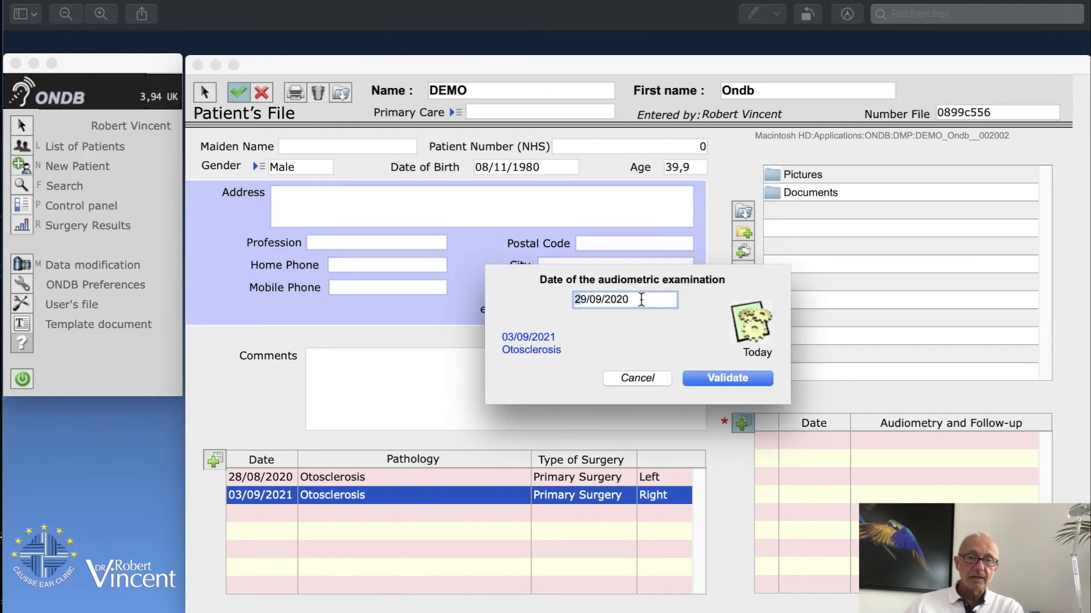
type("03/09/")
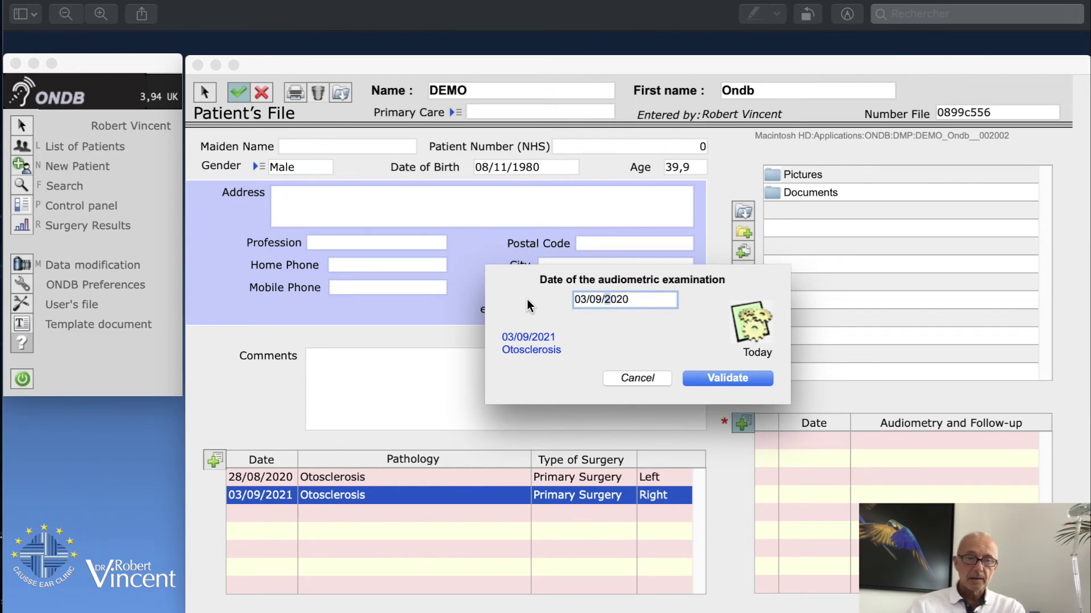
type("2021")
key("Tab")
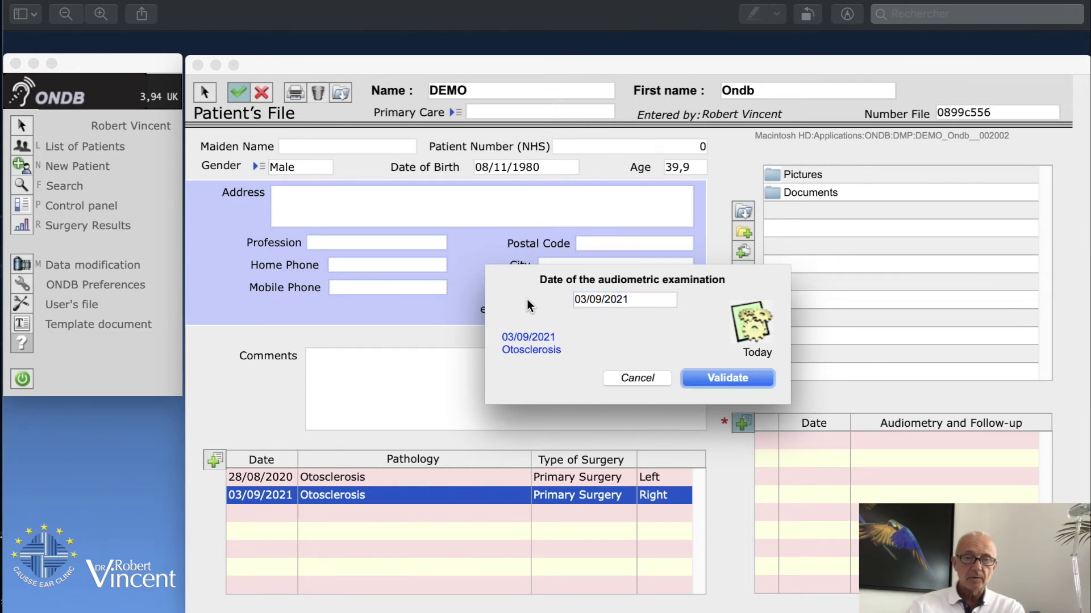
left_click(727, 378)
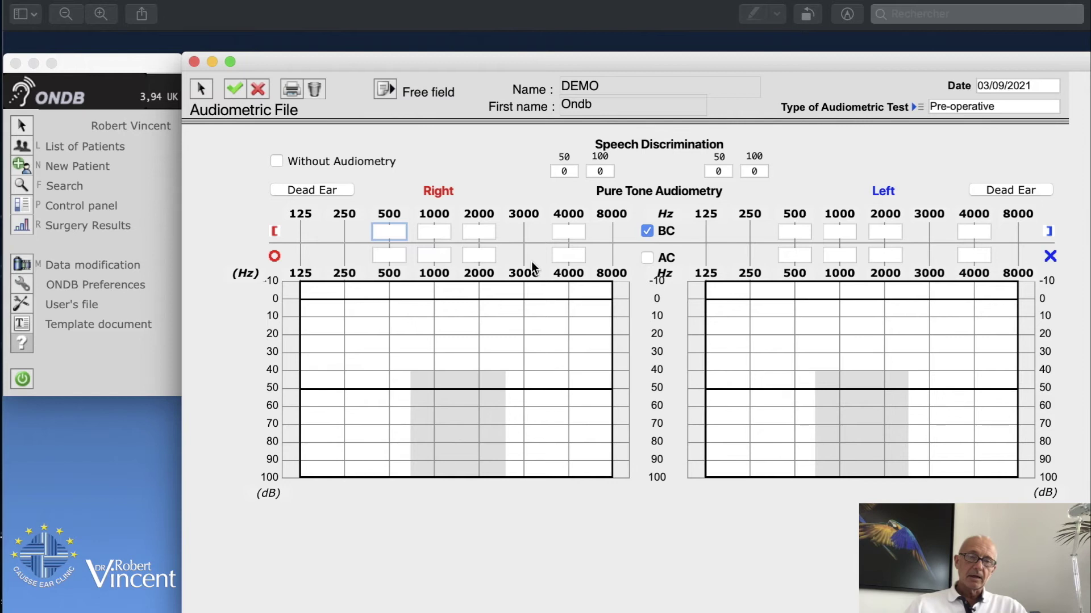
type("15")
key("Tab")
type("35")
key("Tab")
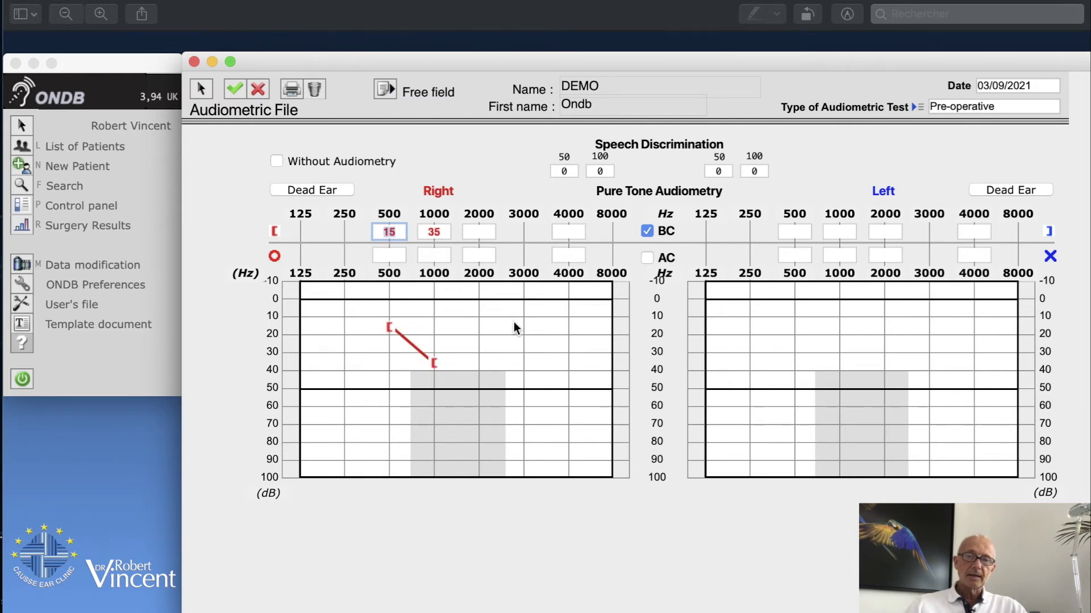
left_click(259, 89)
Duplicate the left-ear surgery's post-operative audiometric file of 03/02/2021 to the right-ear otosclerosis surgery.
left_click(660, 477)
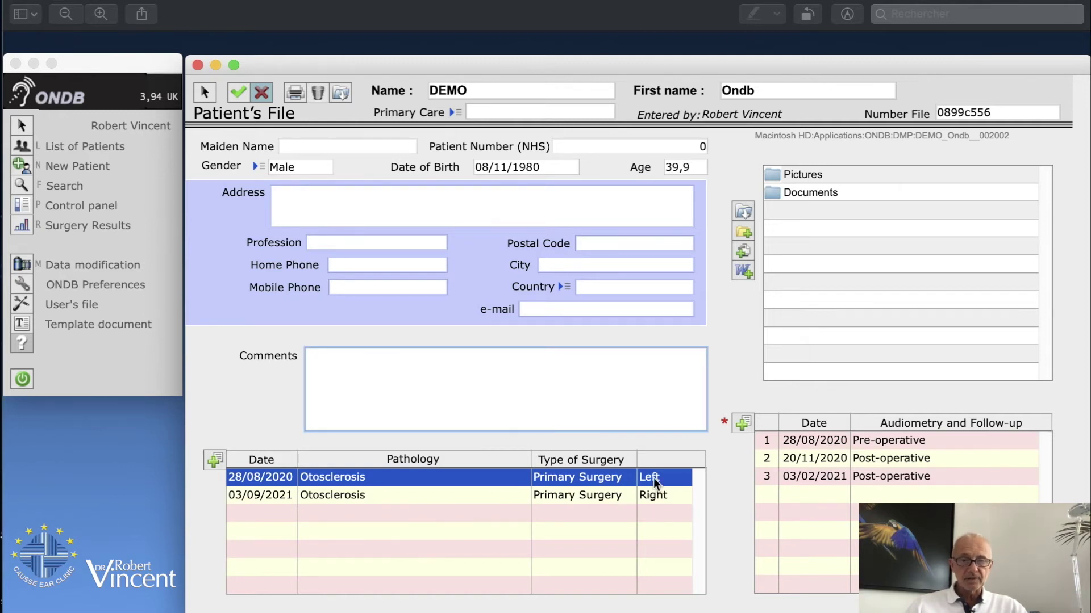
left_click(820, 476)
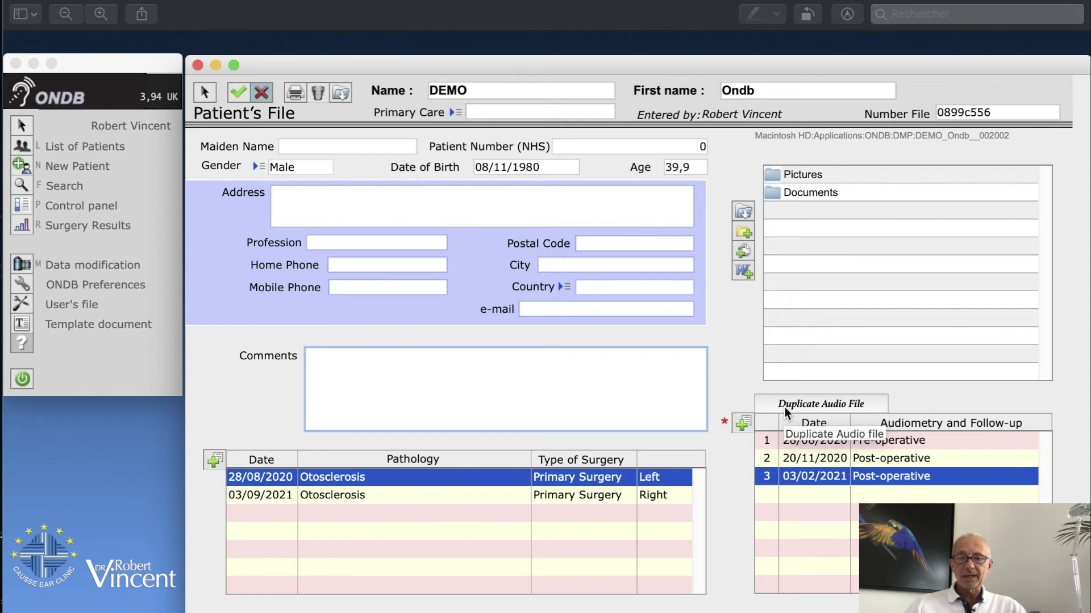
left_click(831, 407)
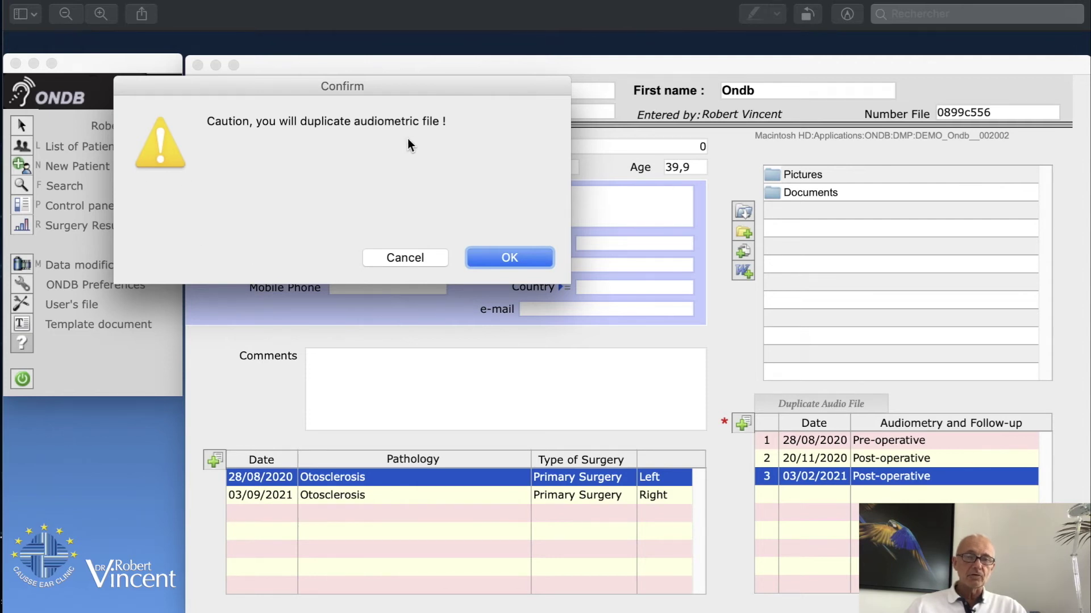
left_click(514, 258)
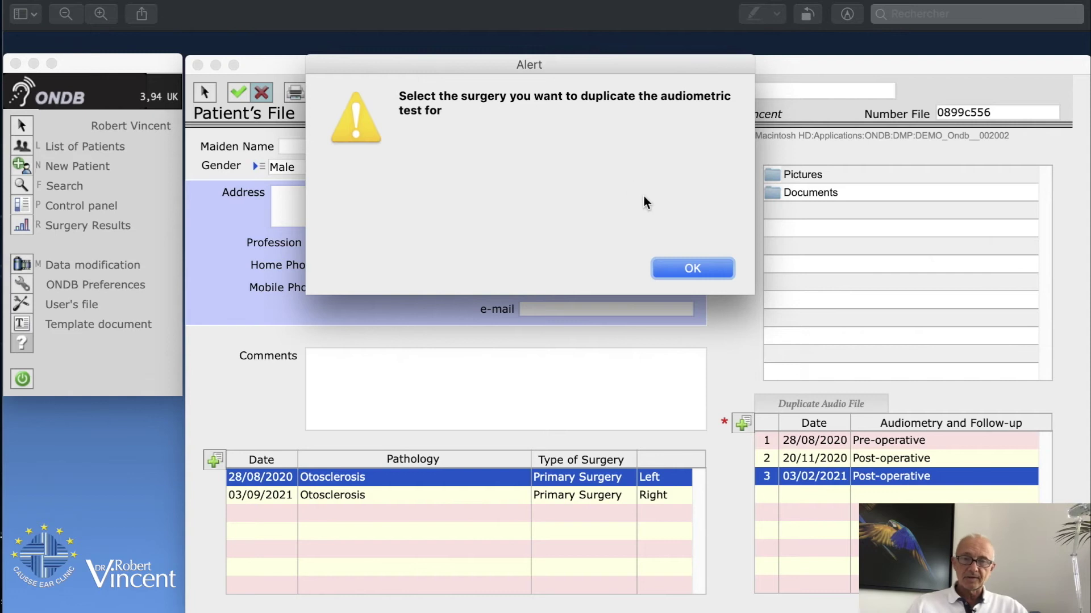
left_click(692, 268)
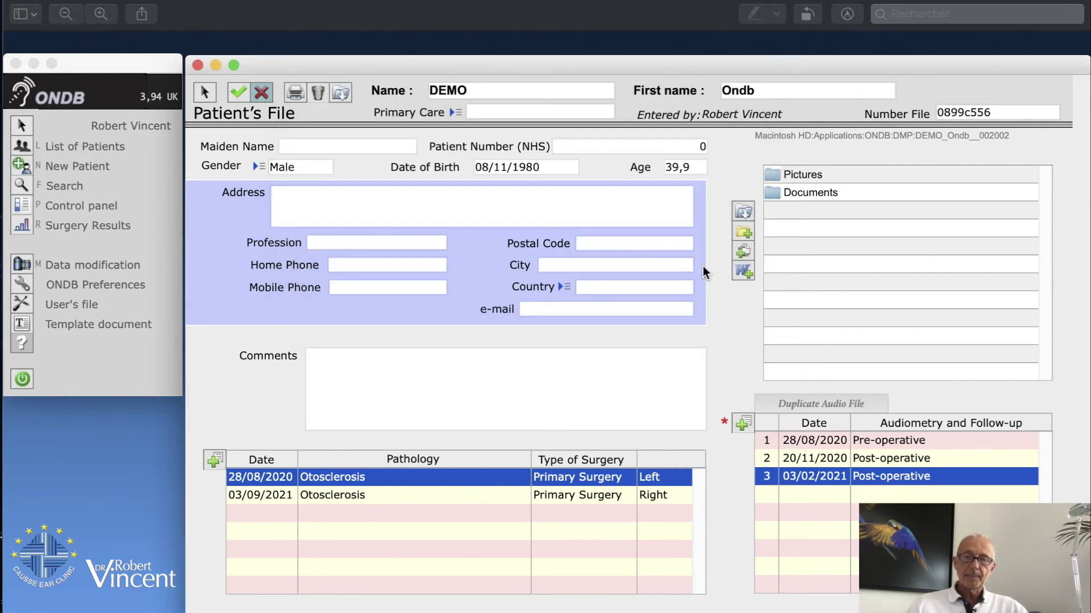
double_click(662, 497)
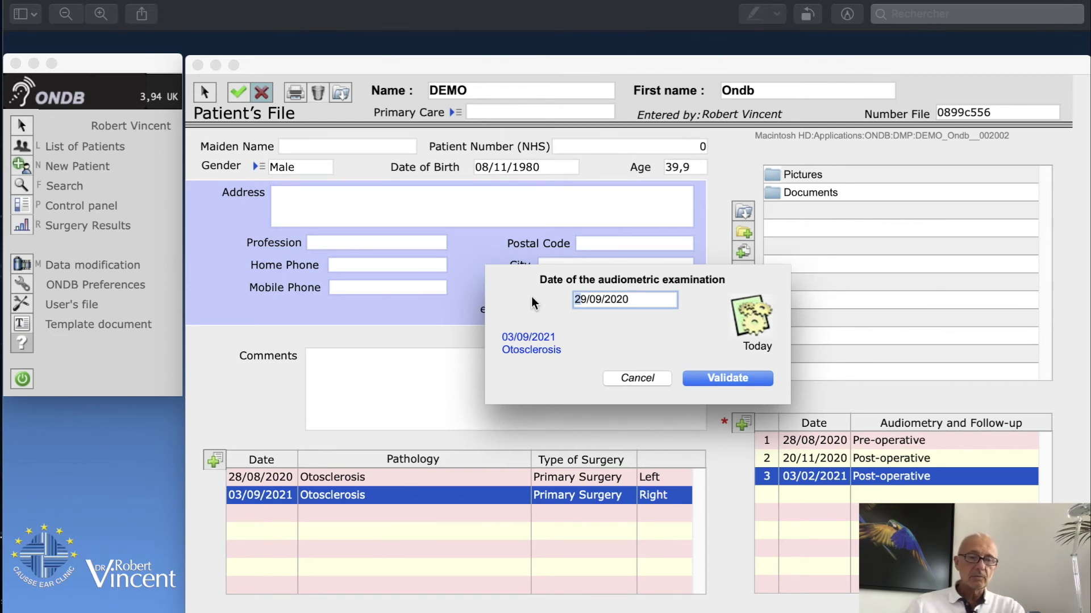
Set the duplicated audiometric examination's date to 03/09/2021 and validate it.
type("03/09/")
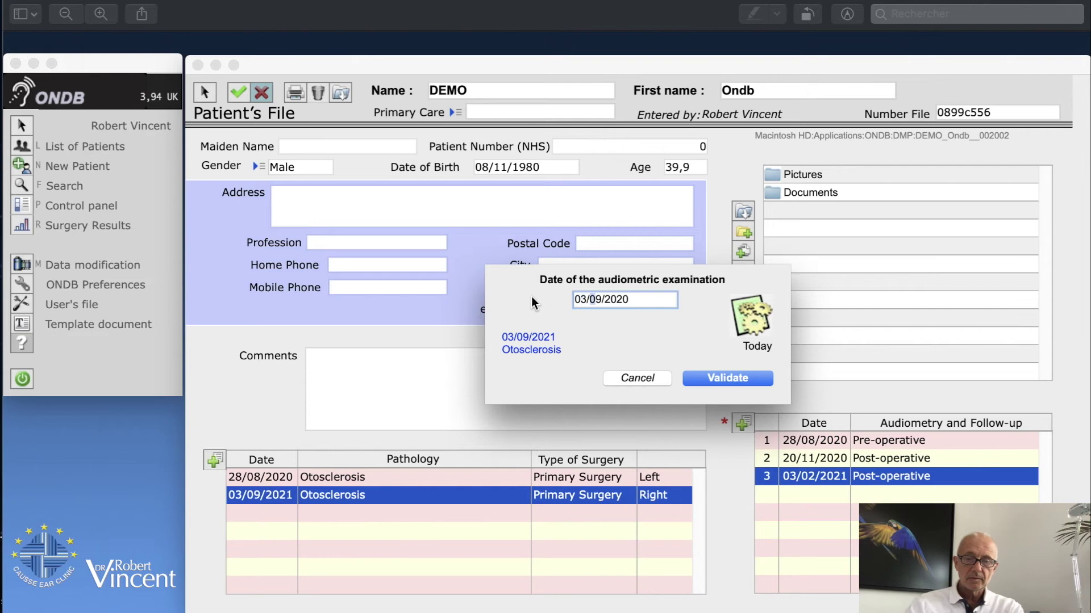
type("202")
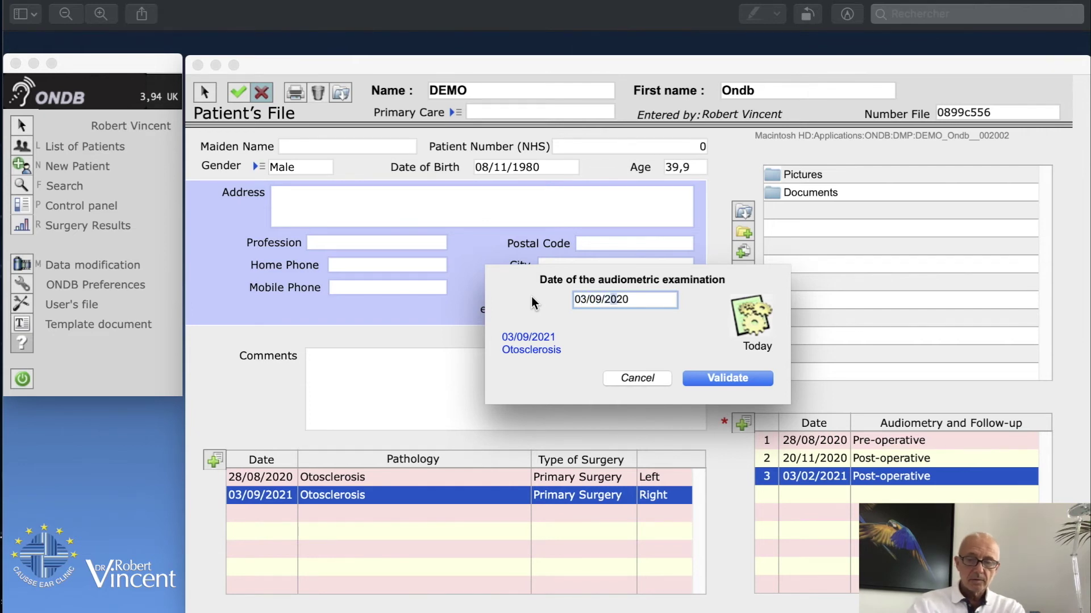
type("1")
key("Tab")
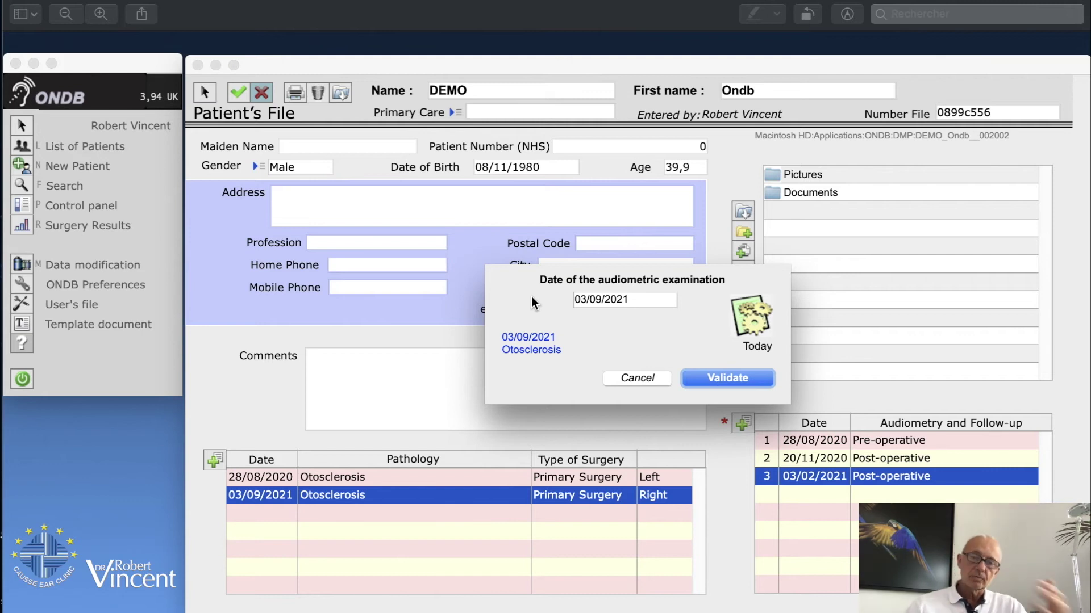
left_click(733, 379)
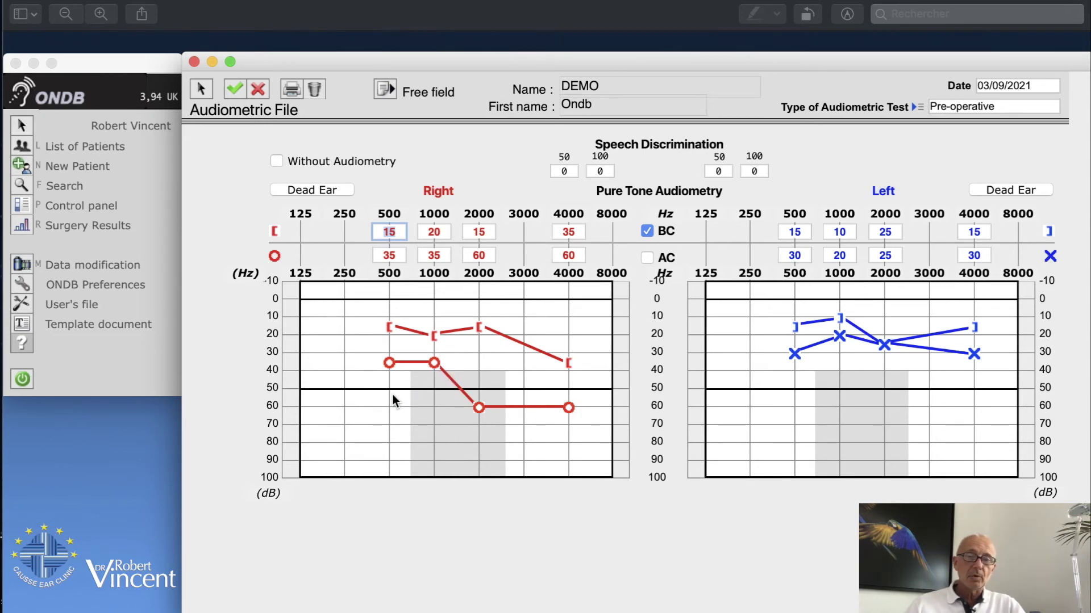
Plot the right ear's air-conduction thresholds at 45, 70, 50 and 75 dB for 500, 1000, 2000 and 4000 Hz.
left_click(647, 258)
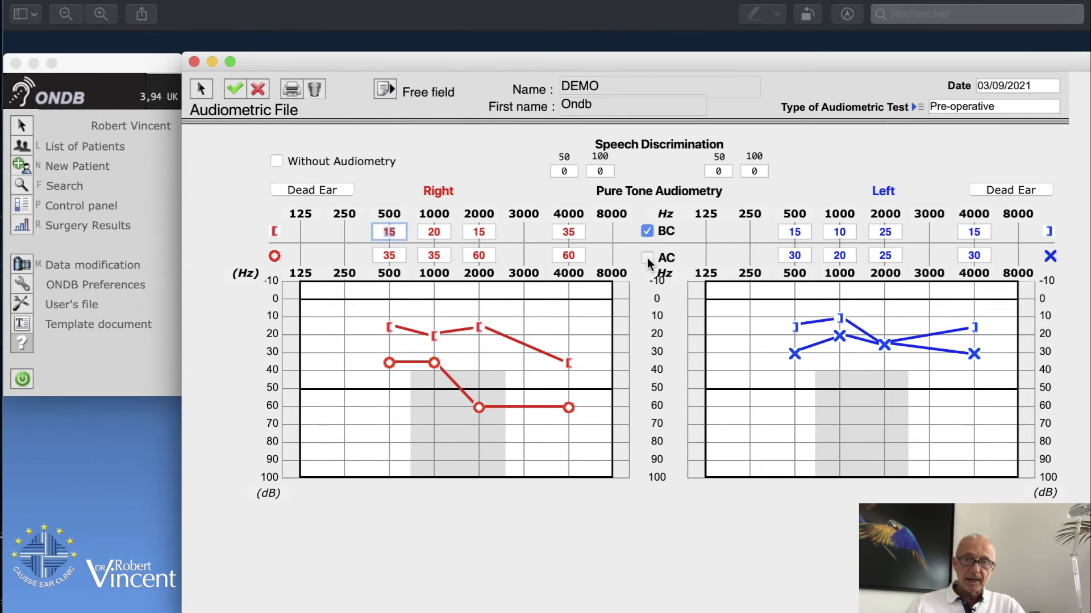
left_click(389, 380)
left_click(427, 421)
left_click(476, 388)
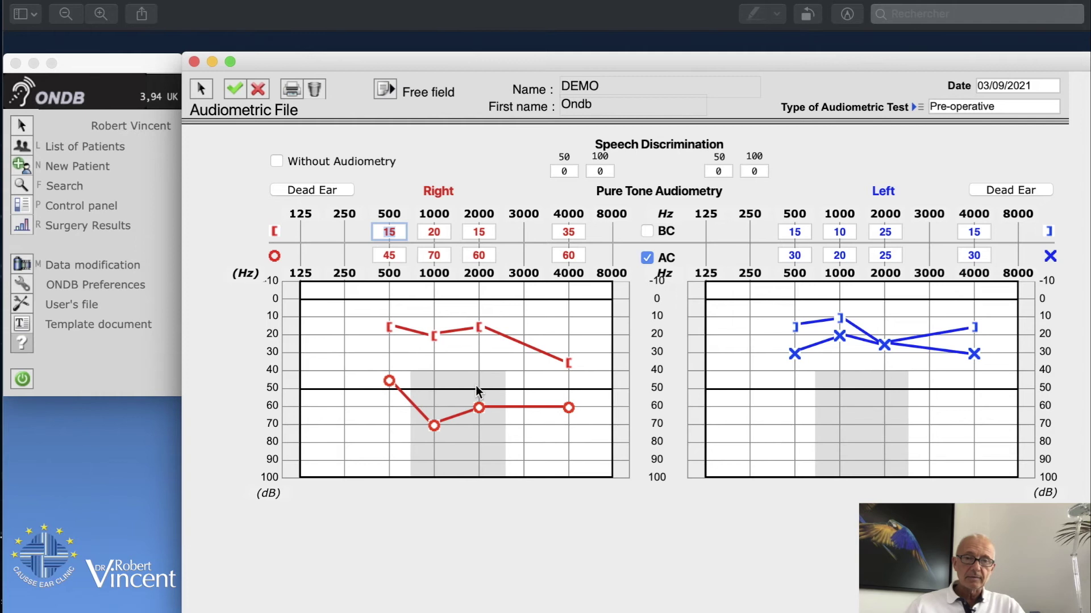
left_click(569, 433)
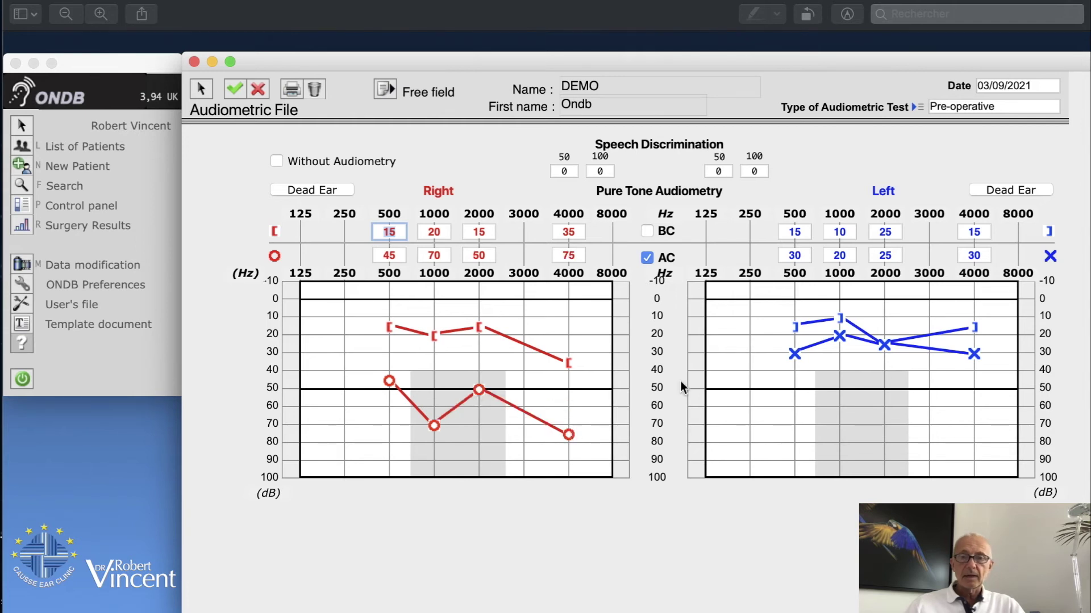
Change the left ear's air-conduction thresholds to 20 dB at 500 Hz and 10 dB at 1000 Hz, and save the audiometric file.
left_click(796, 334)
left_click(840, 316)
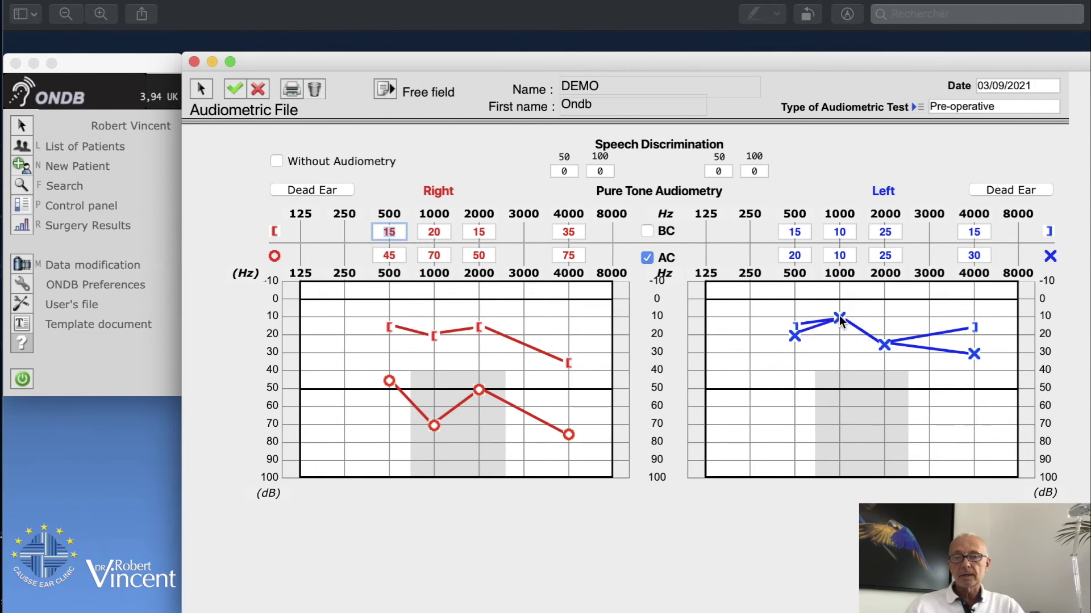
left_click(236, 91)
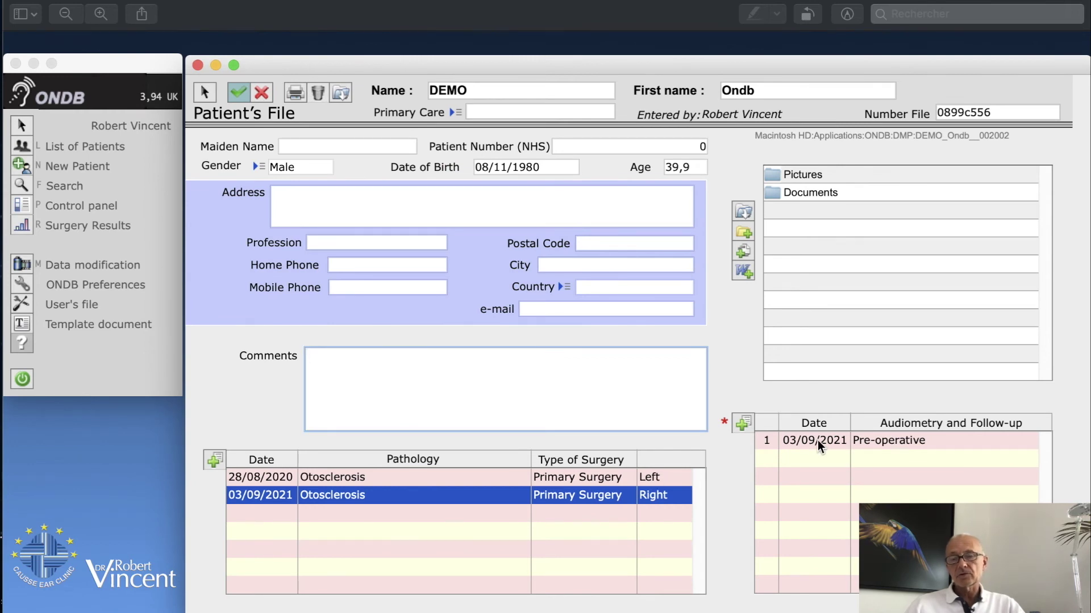
Add a new audiometric examination dated 01/12/2021 to the right-ear surgery.
left_click(655, 476)
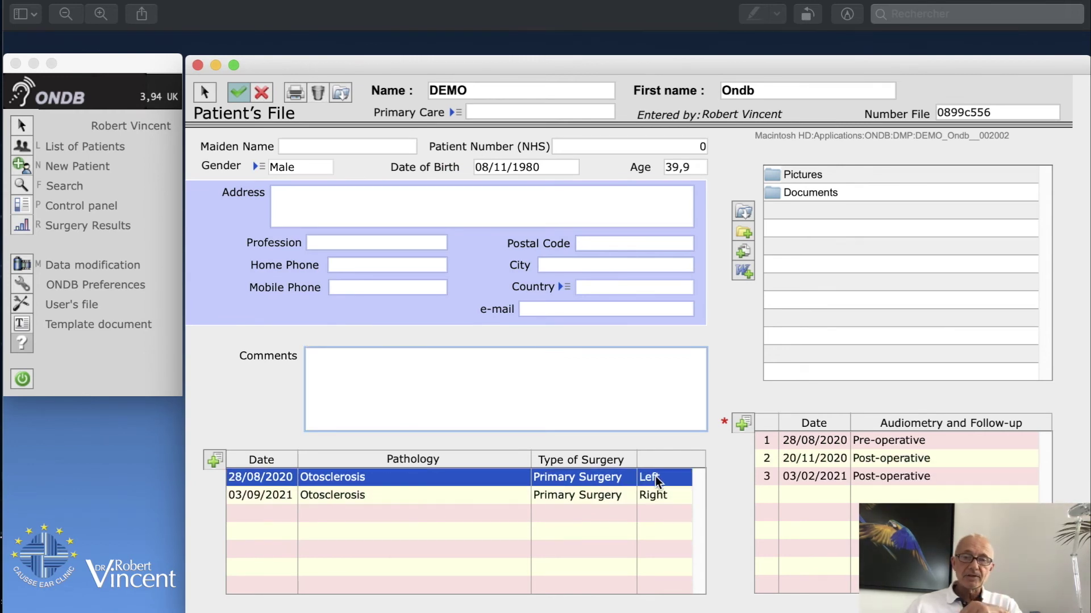
left_click(659, 497)
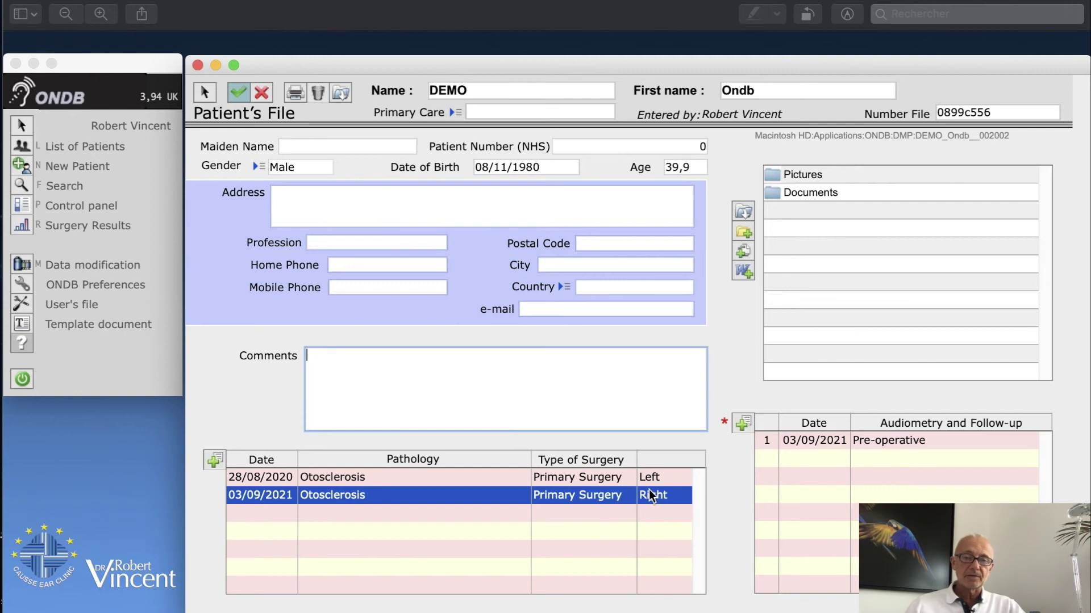
left_click(744, 424)
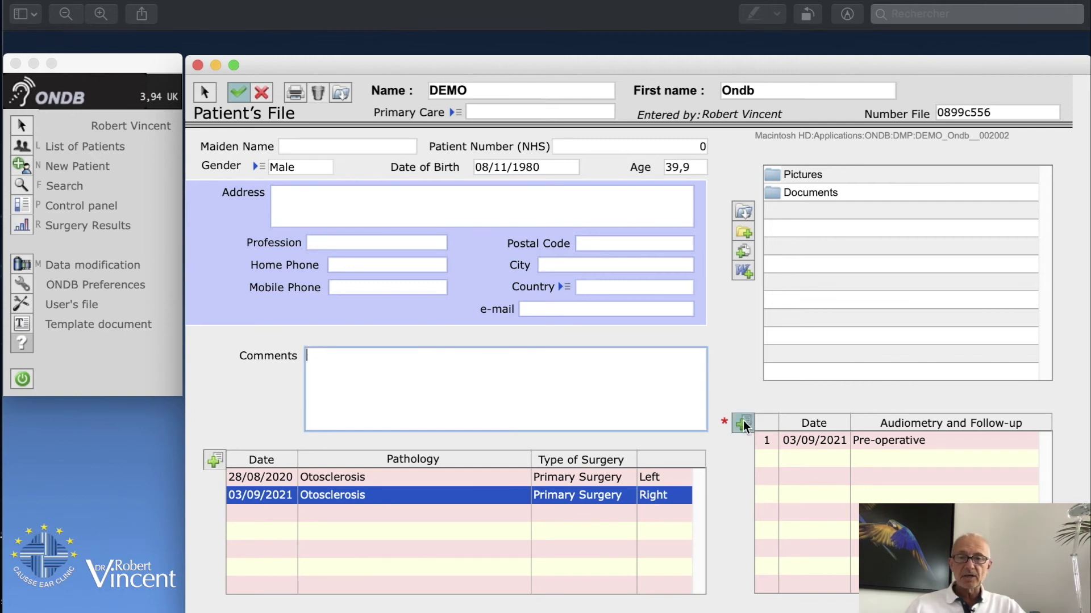
type("01/12/2021")
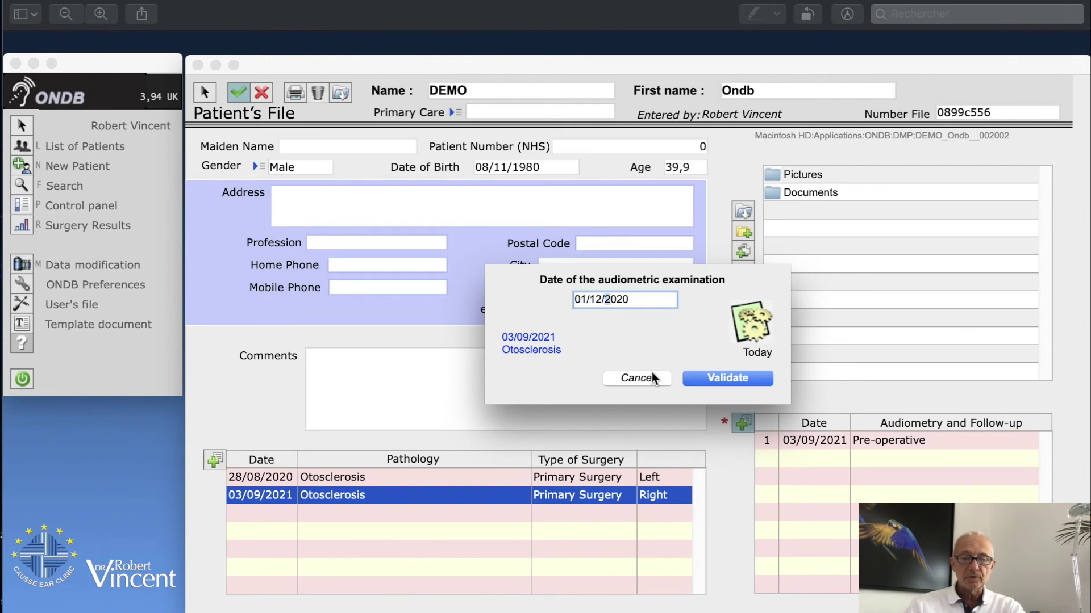
left_click(724, 376)
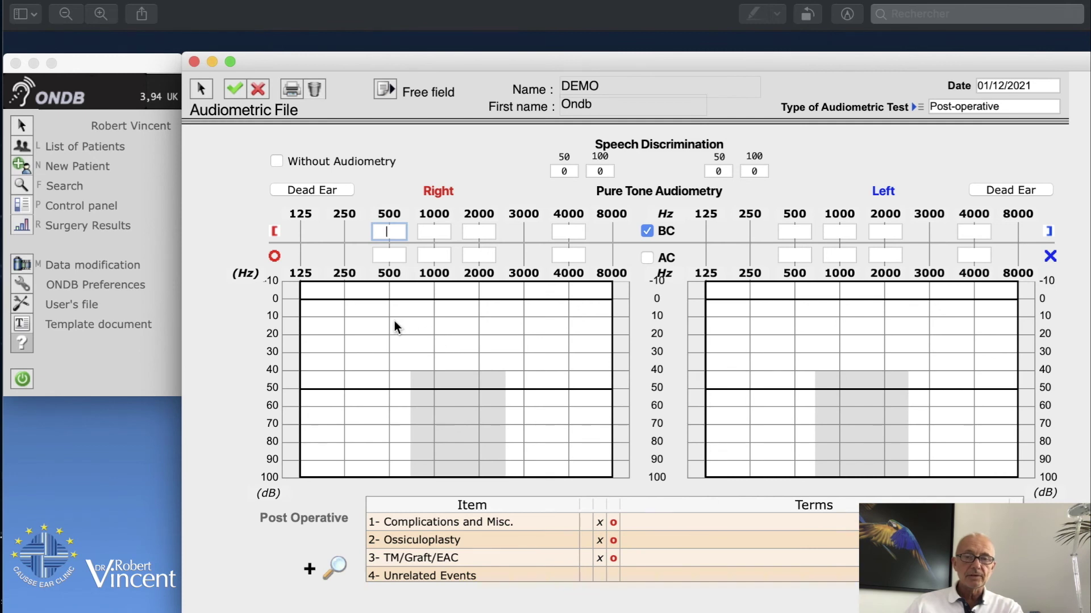
Enter bone-conduction thresholds for 500, 1000, 2000 and 4000 Hz: right ear 15, 25, 15, 40 dB; left ear 15, 15, 25, 15 dB.
type("15")
left_click(430, 343)
left_click(483, 321)
left_click(567, 364)
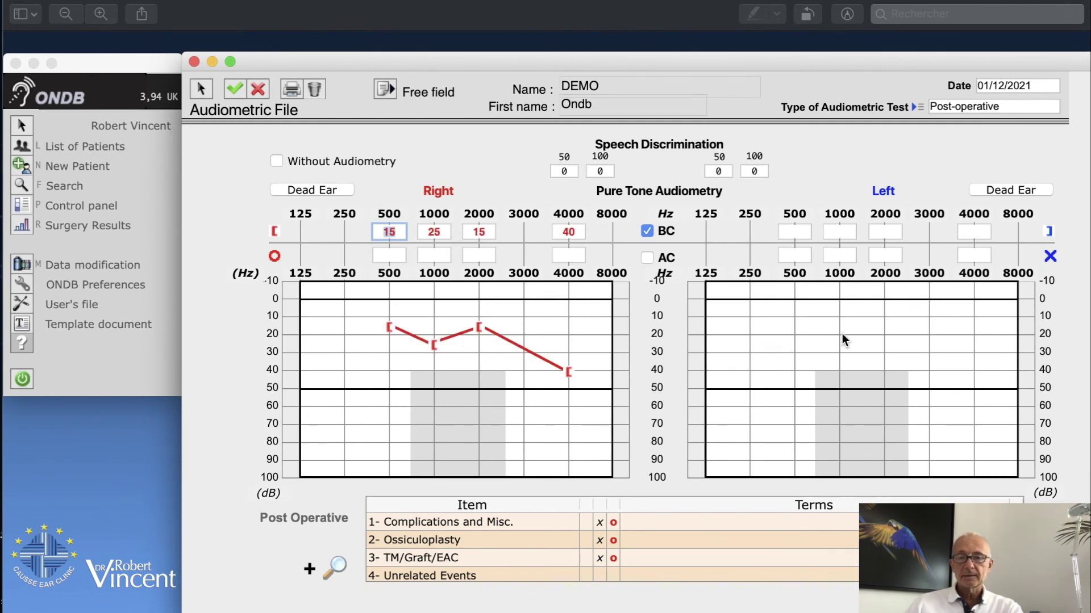
left_click(791, 322)
left_click(884, 345)
left_click(974, 326)
Plot air-conduction thresholds for 500, 1000, 2000 and 4000 Hz: right ear 15, 25, 15, 40 dB; left ear 15, 15, 25, 15 dB.
left_click(647, 257)
left_click(391, 325)
left_click(433, 343)
left_click(479, 327)
left_click(570, 371)
left_click(795, 327)
left_click(839, 327)
left_click(884, 344)
left_click(974, 327)
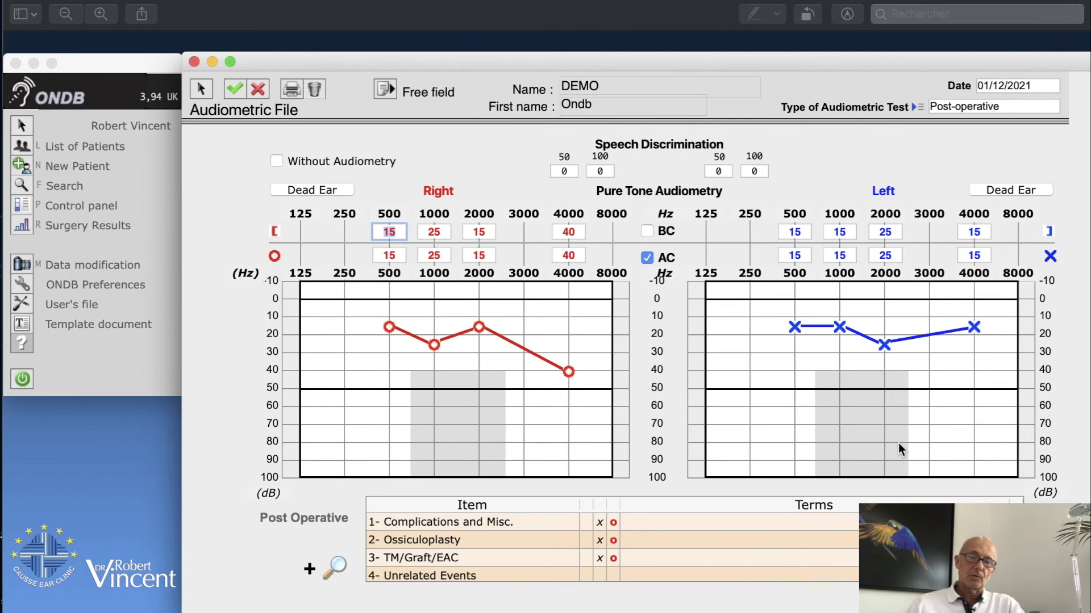
In the post-operative items, set Complications and Misc. to None and Ossiculoplasty to Stable and Well Tolerated.
double_click(567, 521)
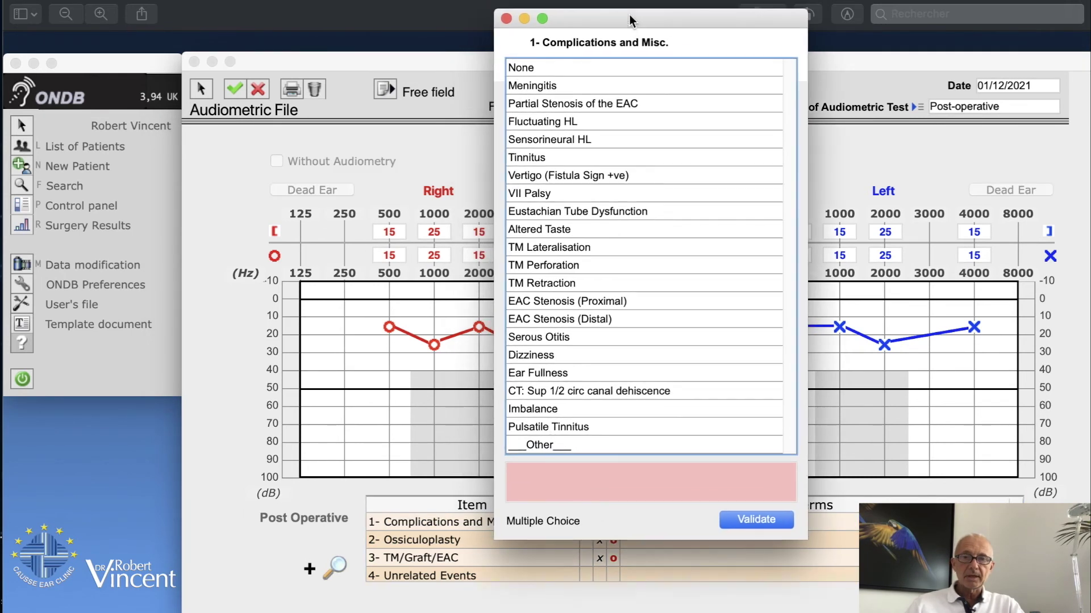
left_click(534, 68)
left_click(756, 519)
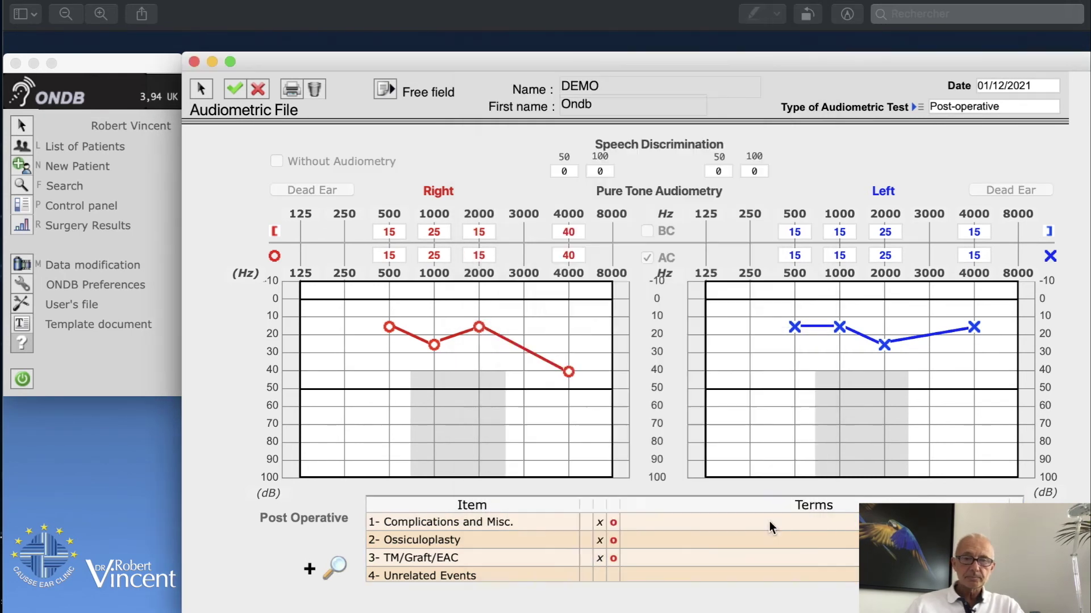
double_click(549, 540)
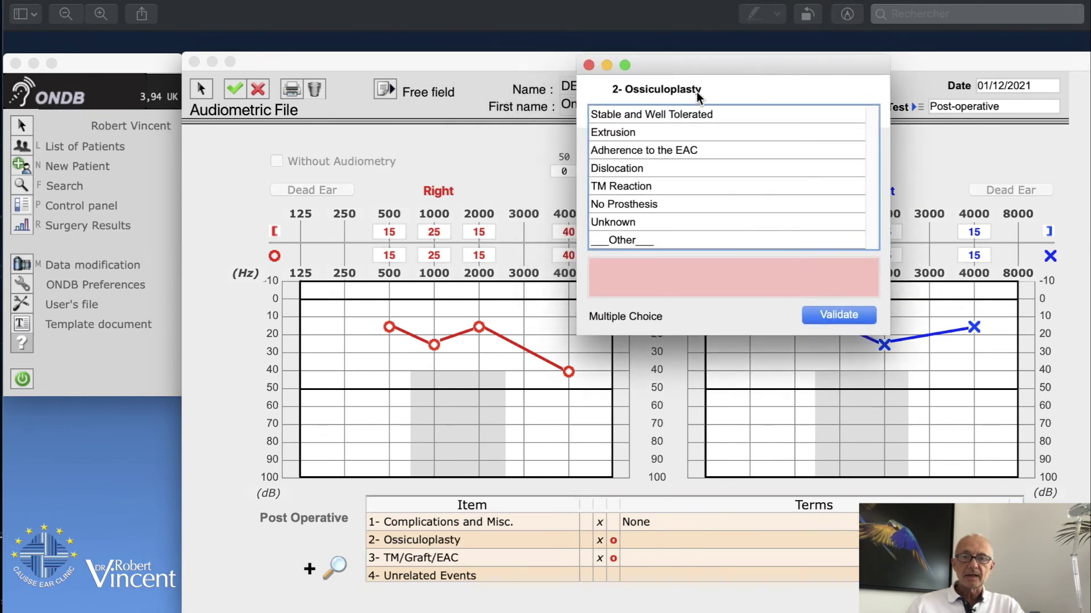
left_click(643, 118)
left_click(840, 316)
Set the post-operative TM/Graft/EAC item to Normal and save the audiometric file.
double_click(554, 558)
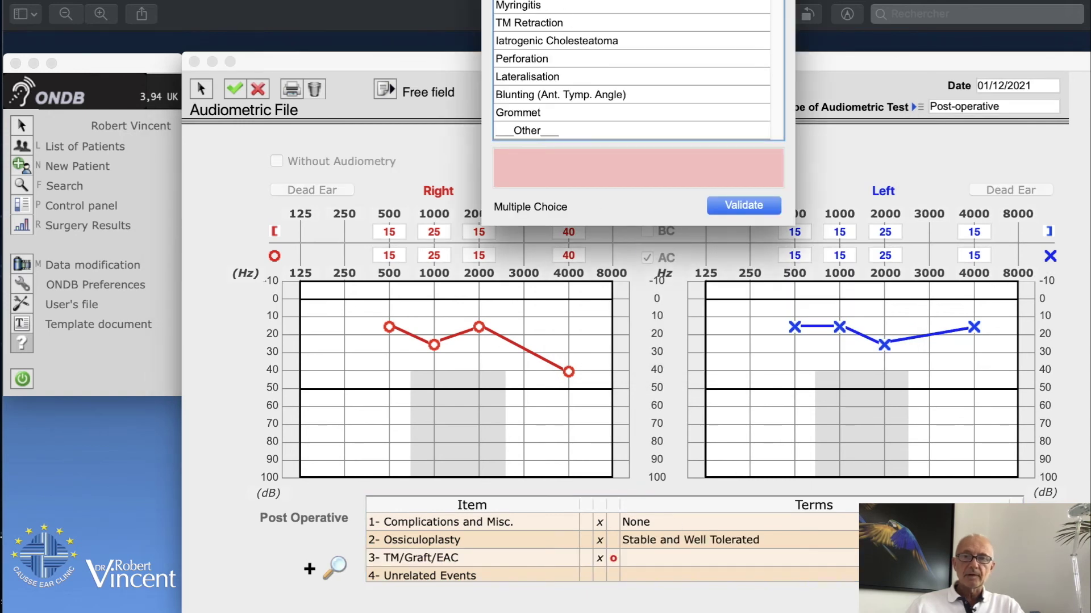
left_click(637, 159)
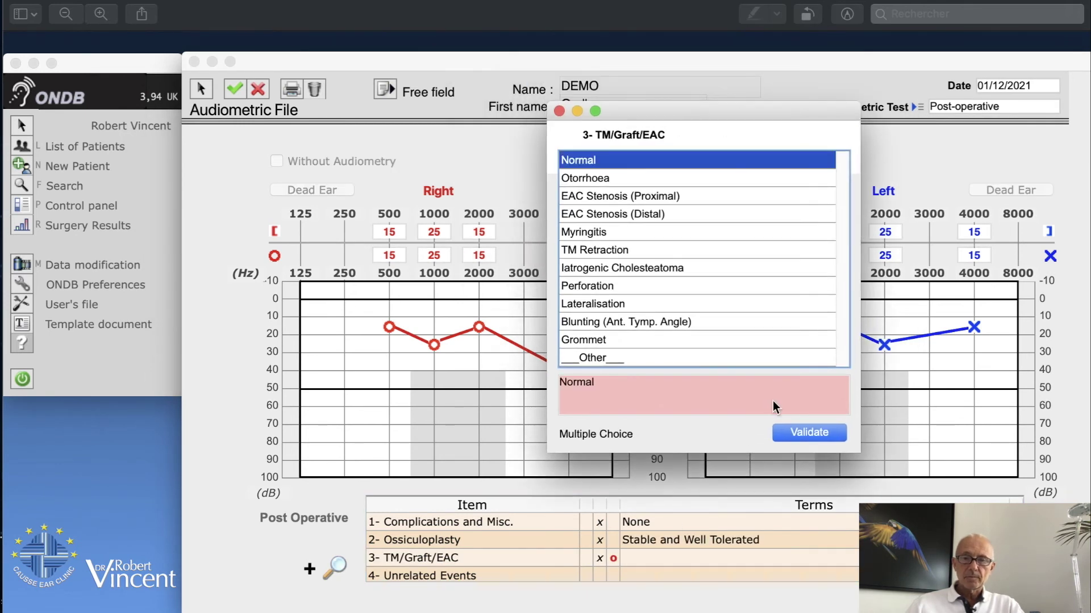
left_click(806, 433)
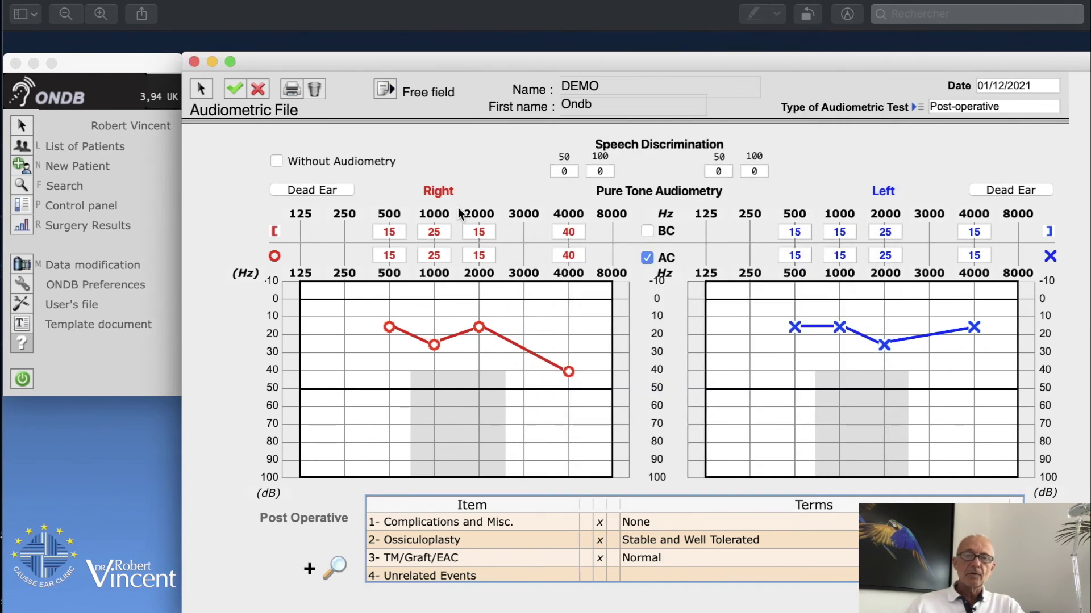
left_click(235, 89)
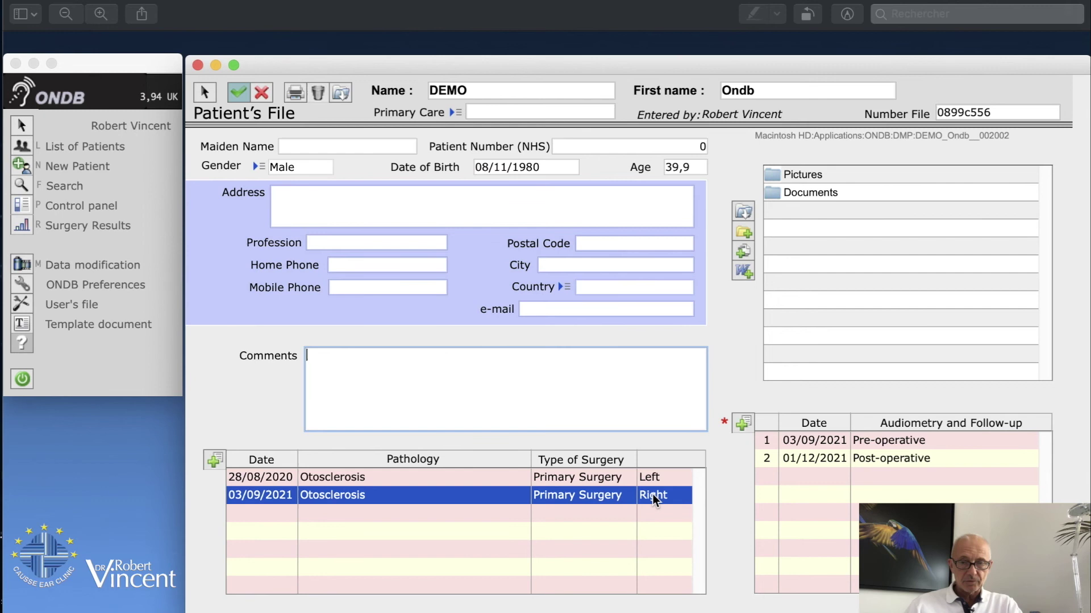
Duplicate the right ear's 01/12/2021 post-operative audiometric file to the left-ear surgery of 28/08/2020, dating the examination 01/12/2021.
left_click(808, 460)
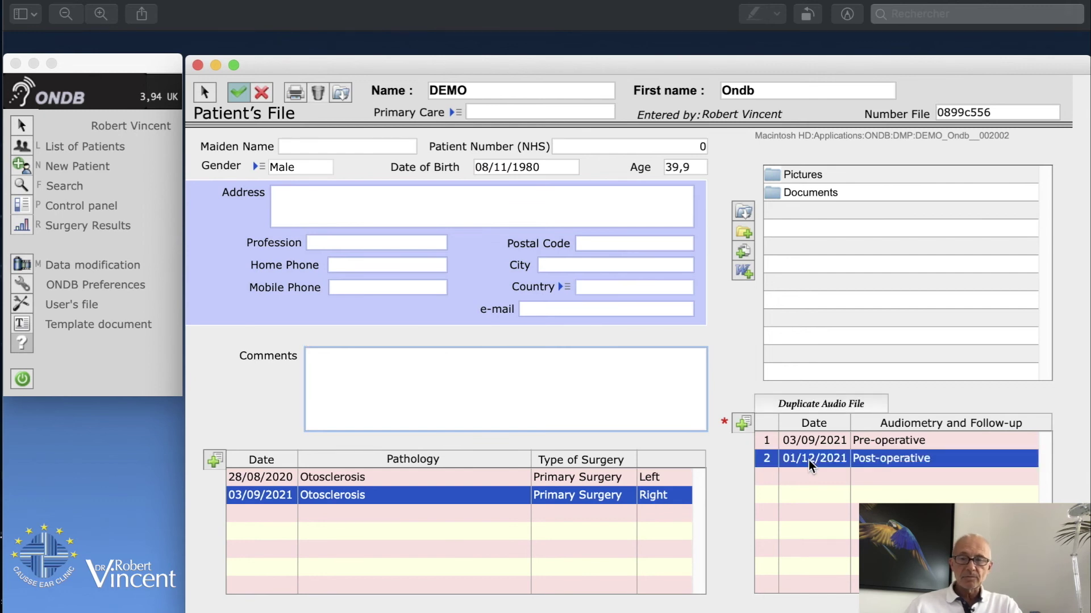
left_click(820, 401)
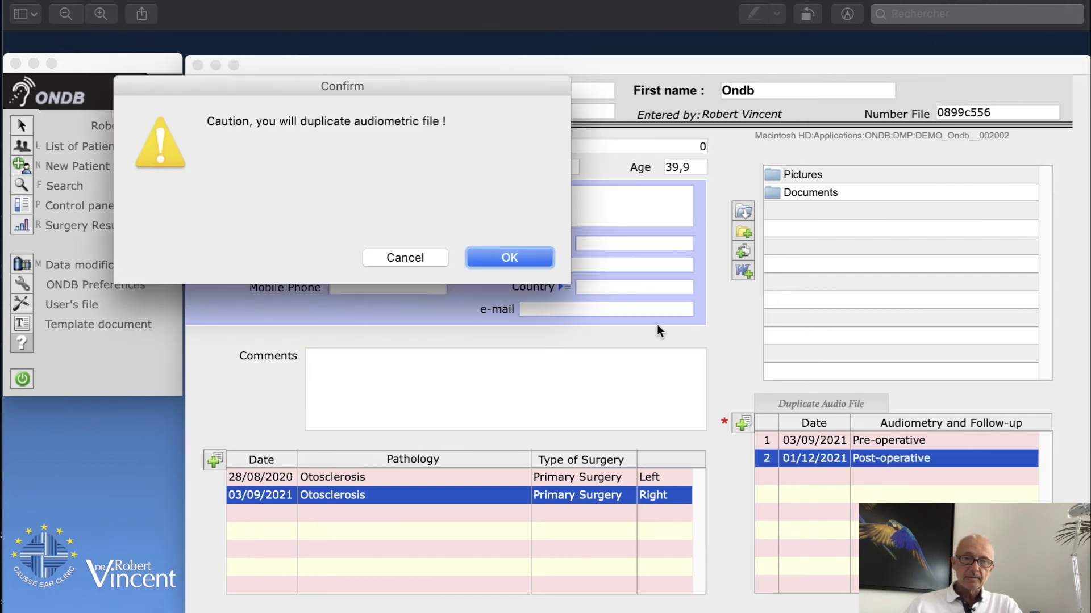
left_click(523, 260)
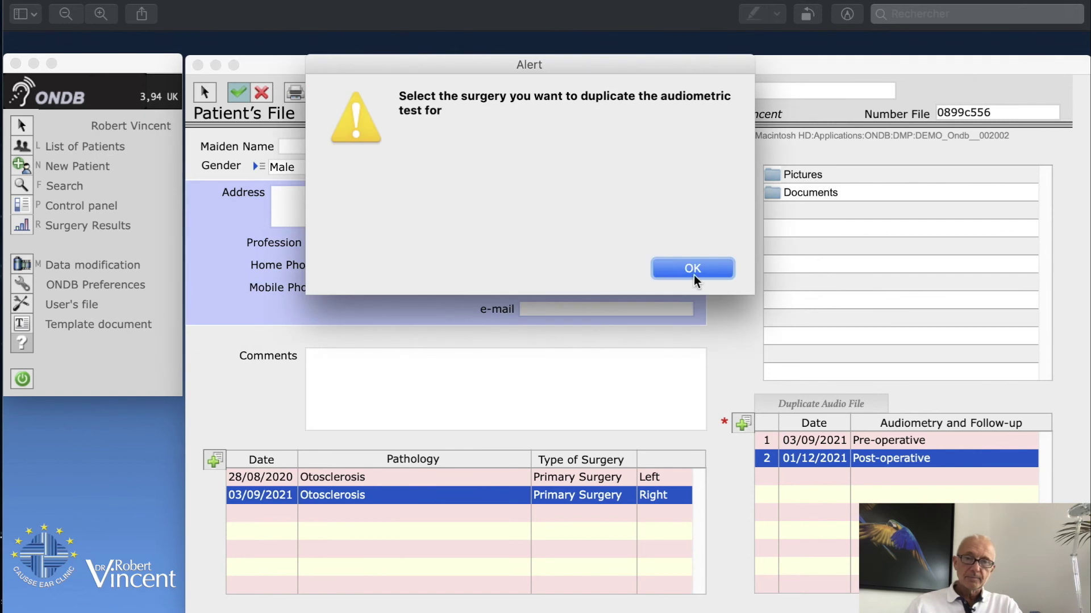
left_click(700, 271)
left_click(662, 476)
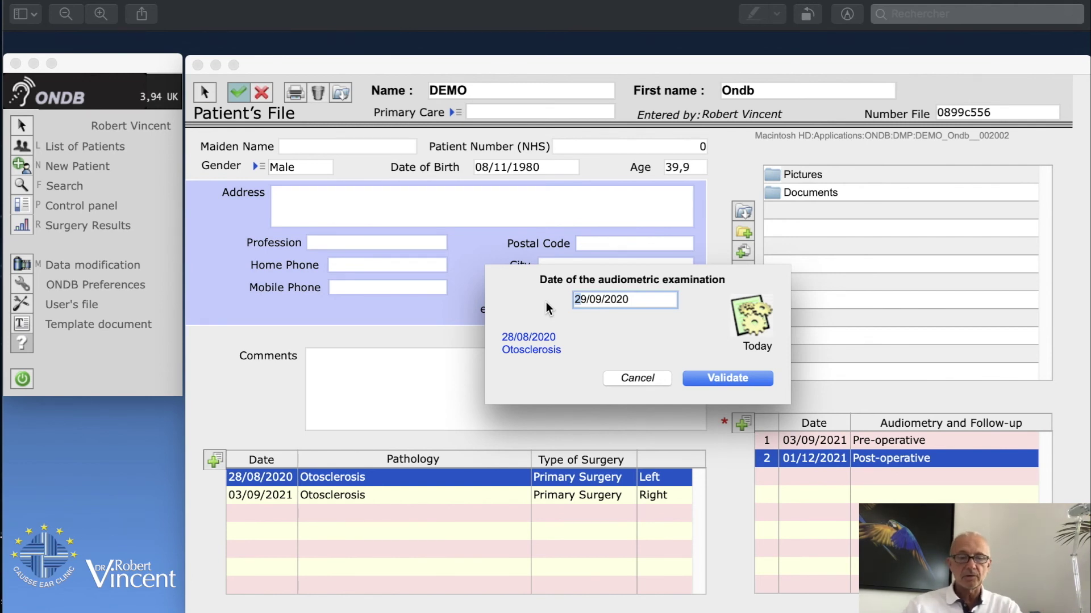
type("01/12/202")
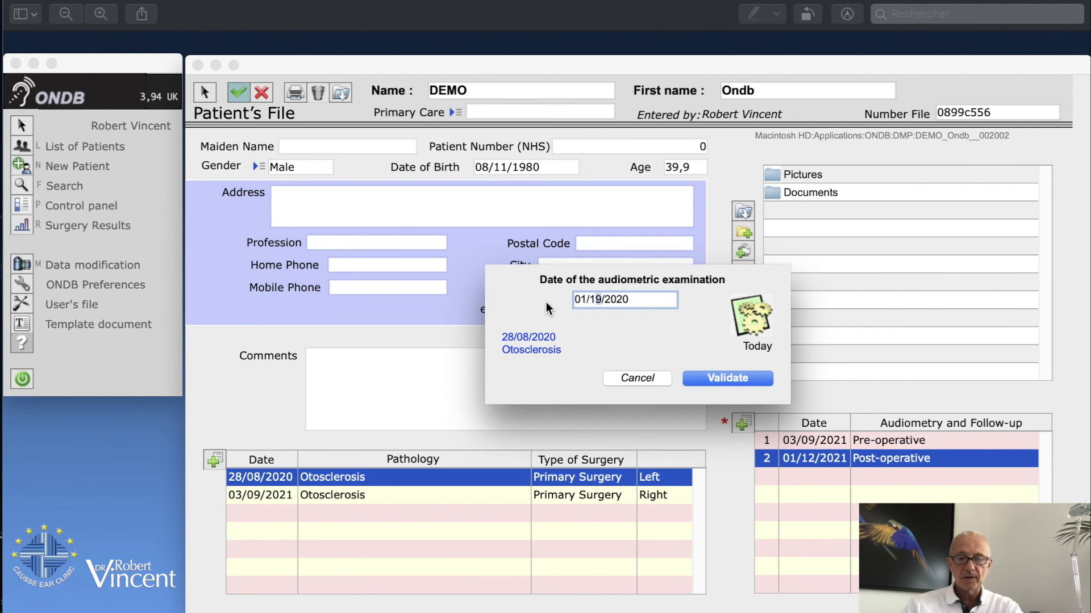
type("1")
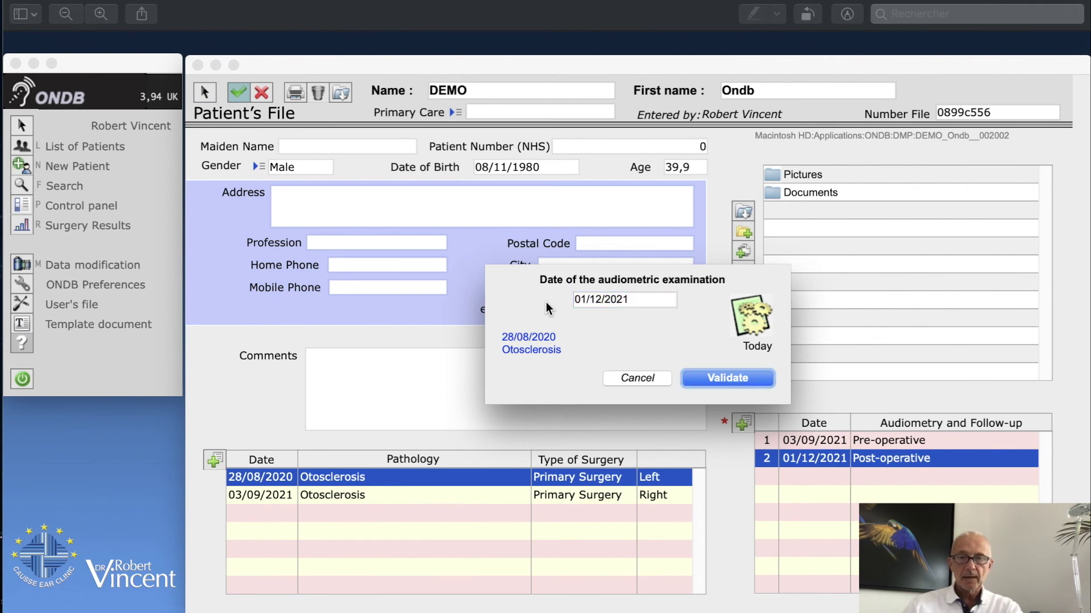
left_click(727, 378)
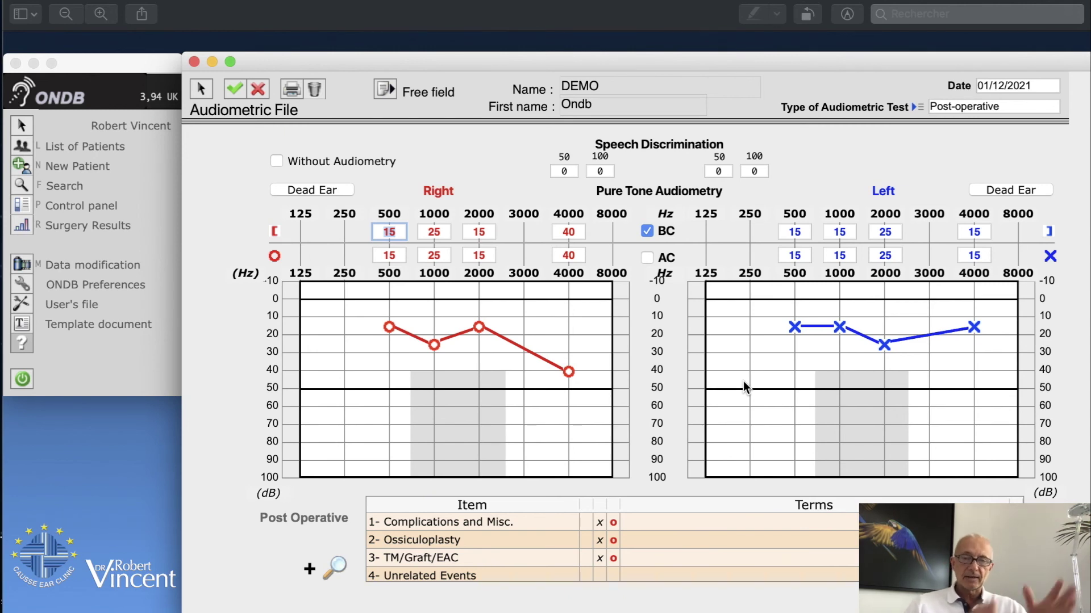
In the duplicated left-ear file, set Complications and Misc. to None and Ossiculoplasty to Stable and Well Tolerated.
double_click(566, 522)
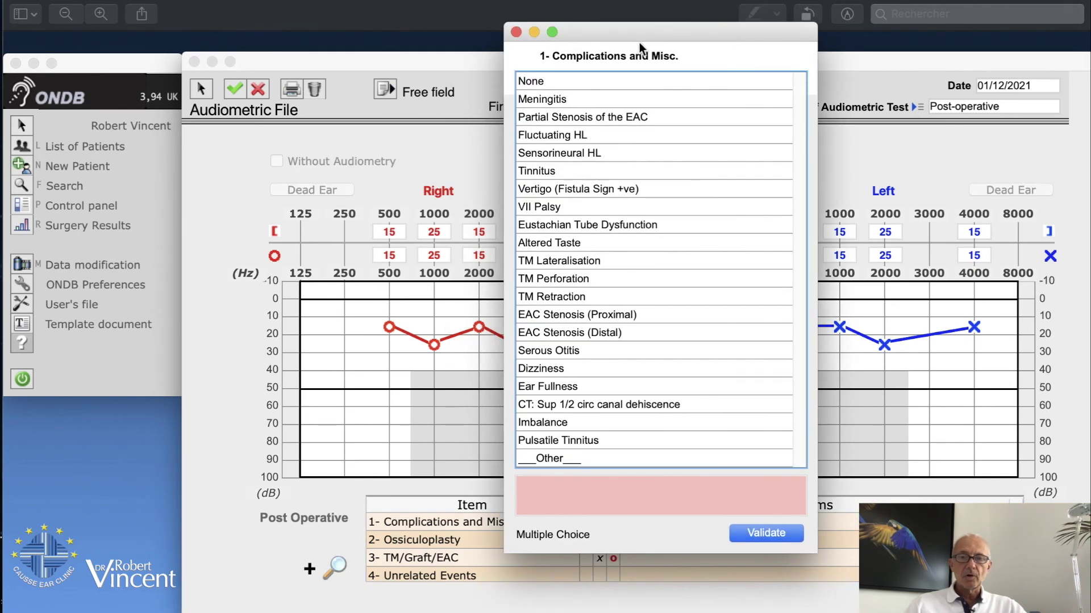
left_click(568, 81)
left_click(766, 534)
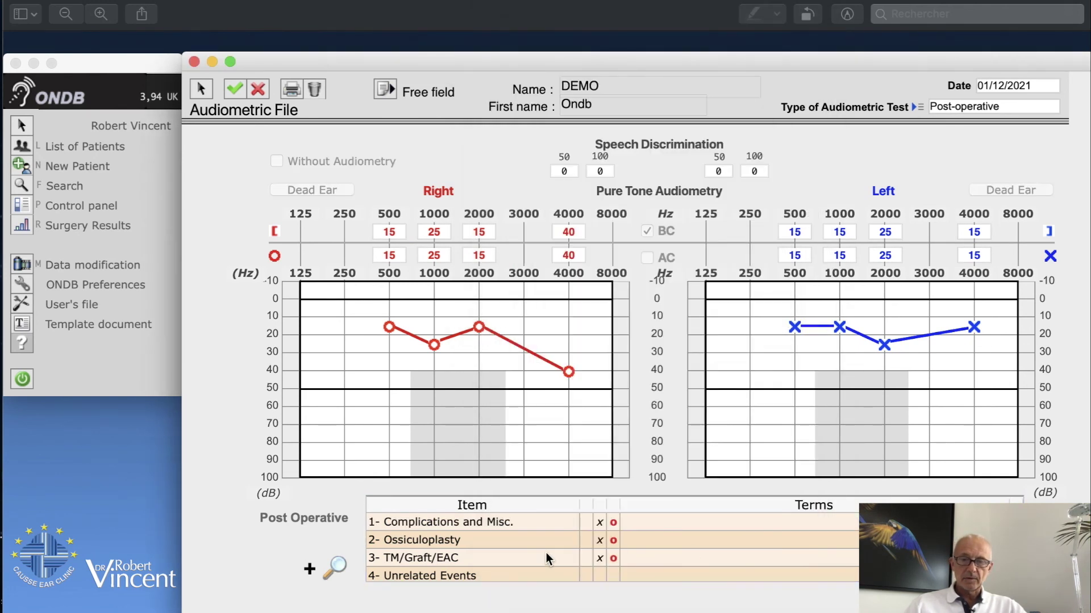
double_click(543, 540)
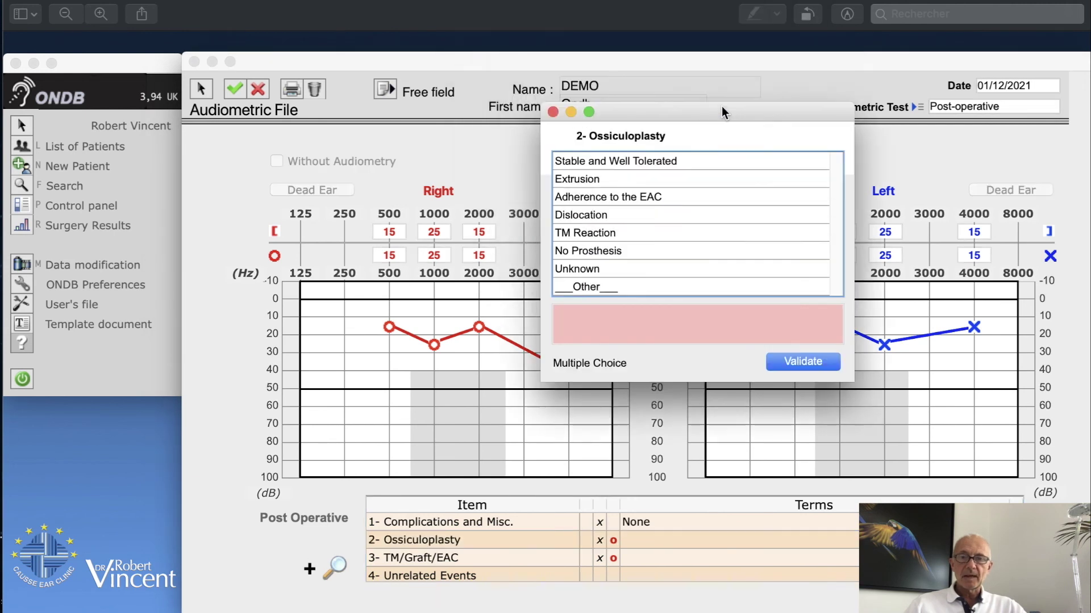
left_click(630, 161)
left_click(801, 362)
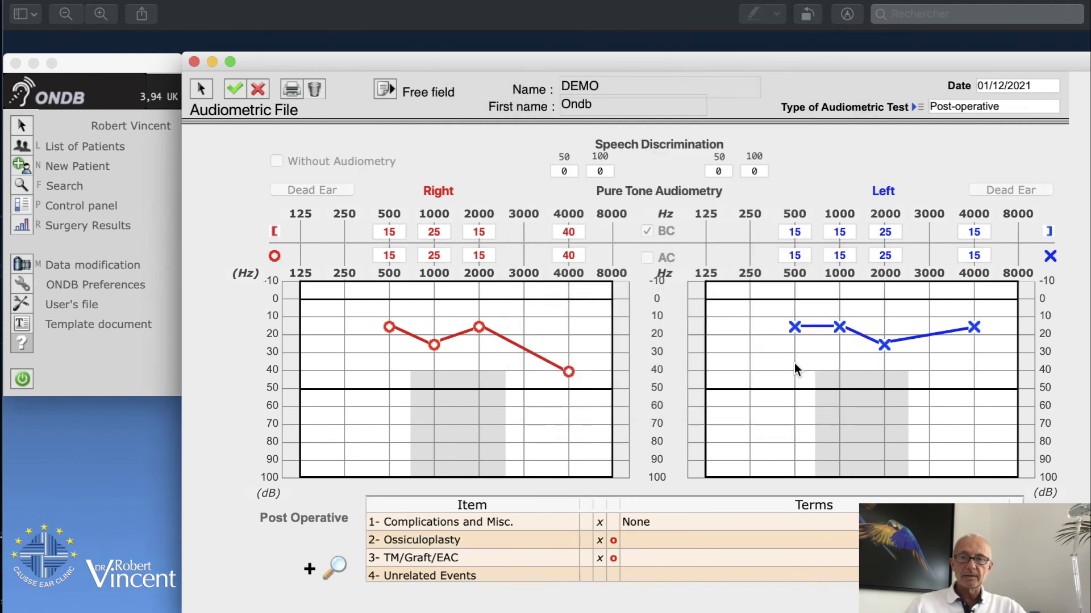
Set the duplicated file's TM/Graft/EAC item to Normal and save the audiometric file.
double_click(509, 562)
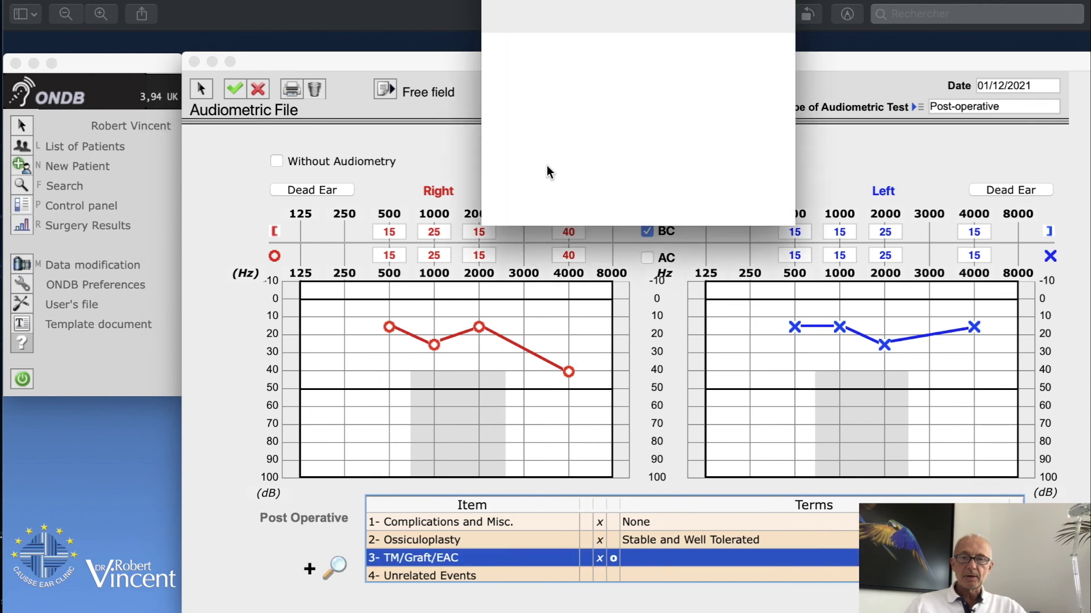
left_click(657, 200)
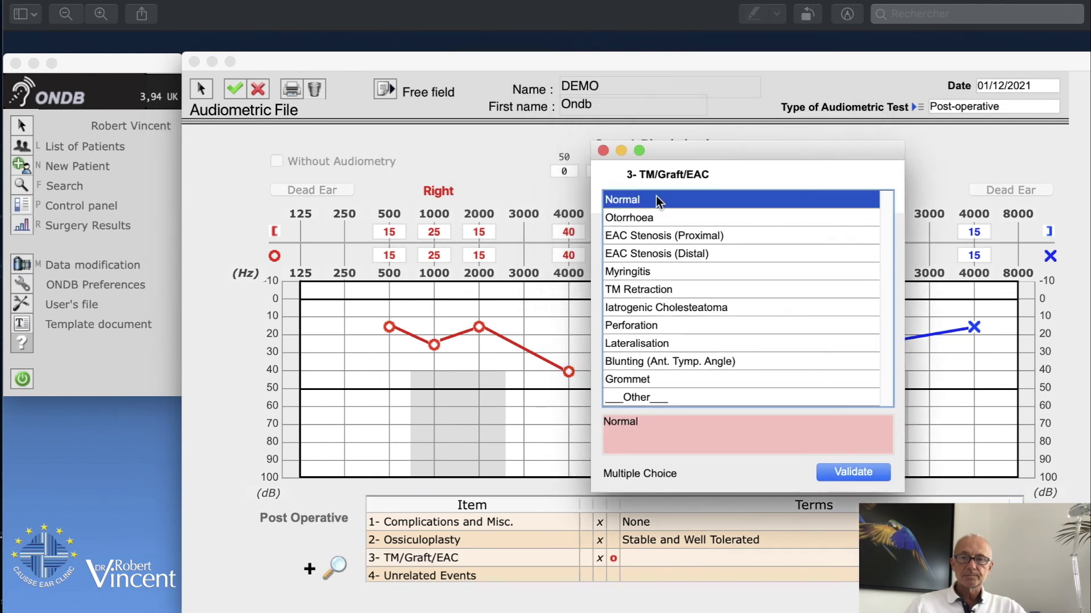
left_click(855, 472)
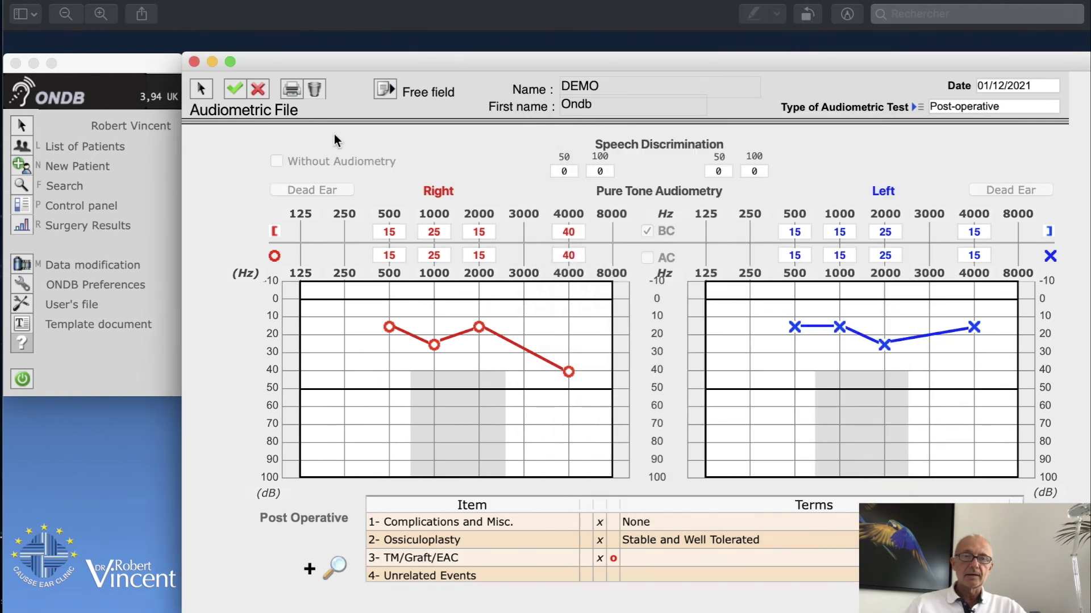
left_click(235, 91)
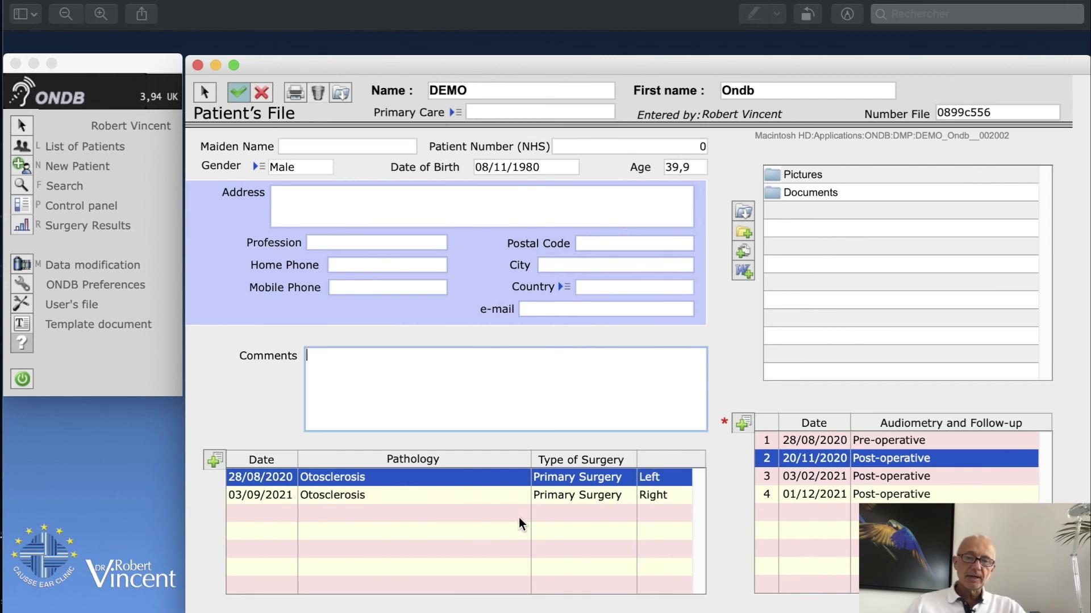
Review the audiometry and follow-up lists of the right-ear and left-ear otosclerosis surgeries in the patient's file.
left_click(614, 498)
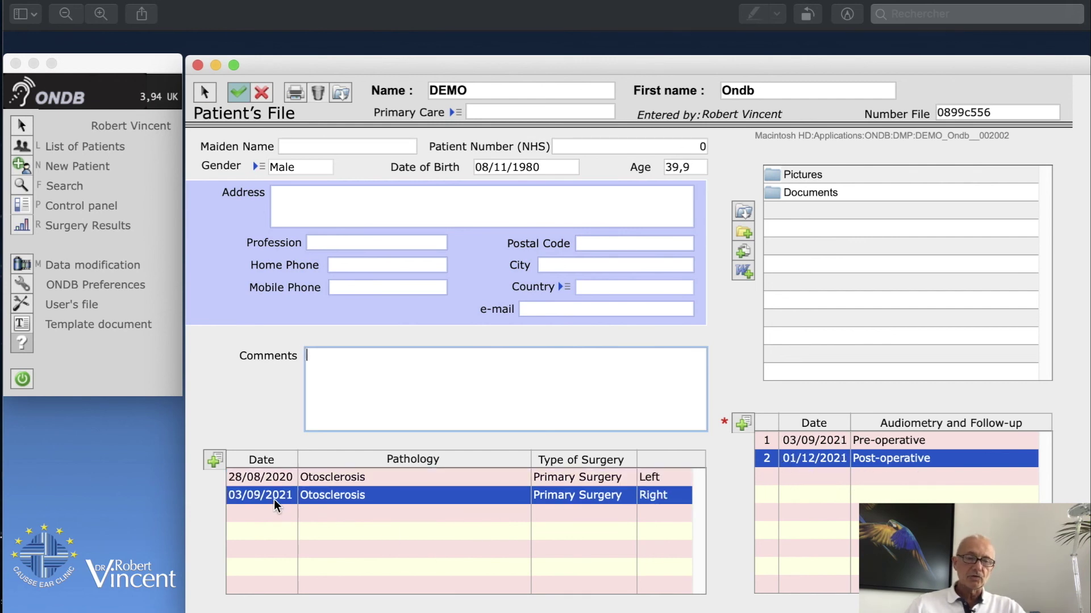
left_click(438, 480)
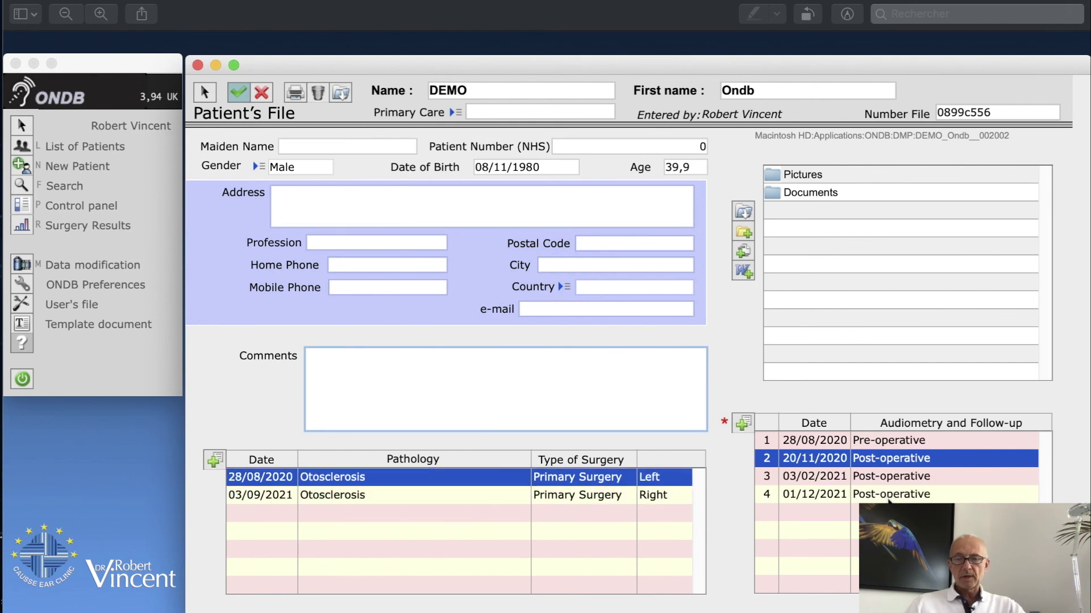
left_click(574, 496)
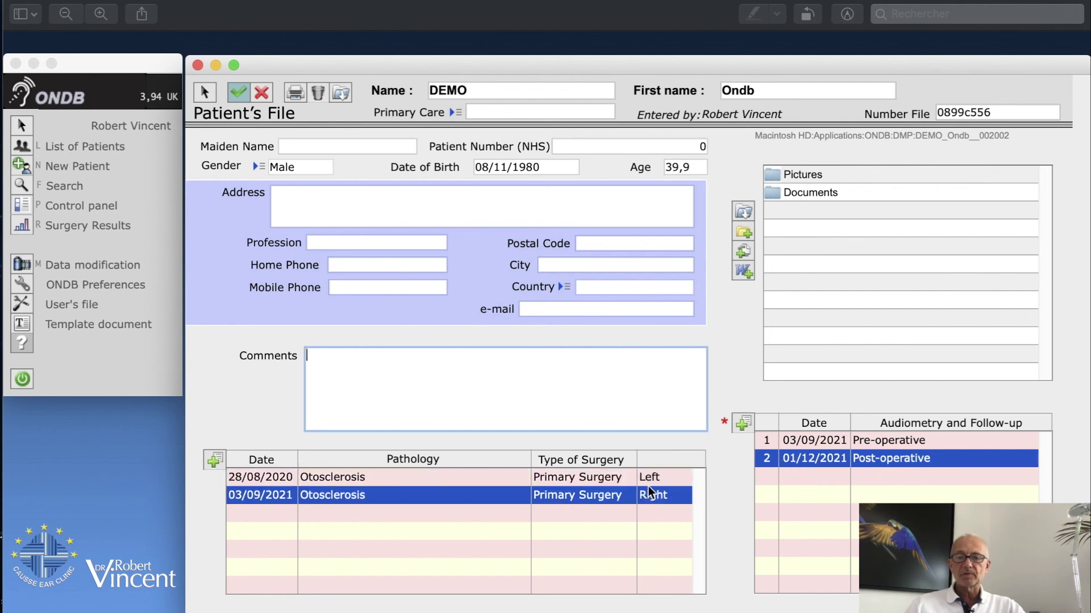